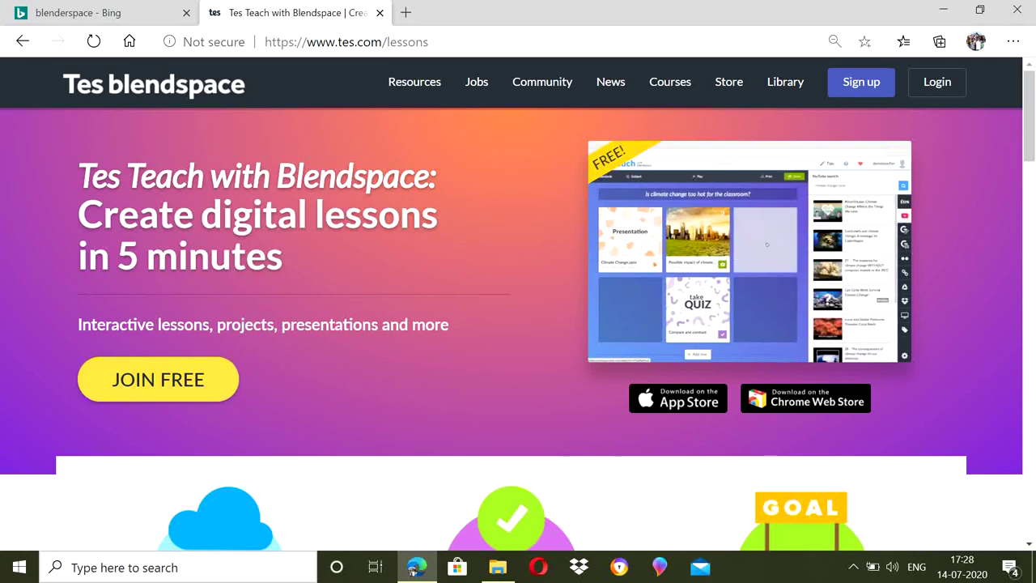
Check the blendspace search results, then return to the Tes Teach page.
drag(78, 214, 282, 259)
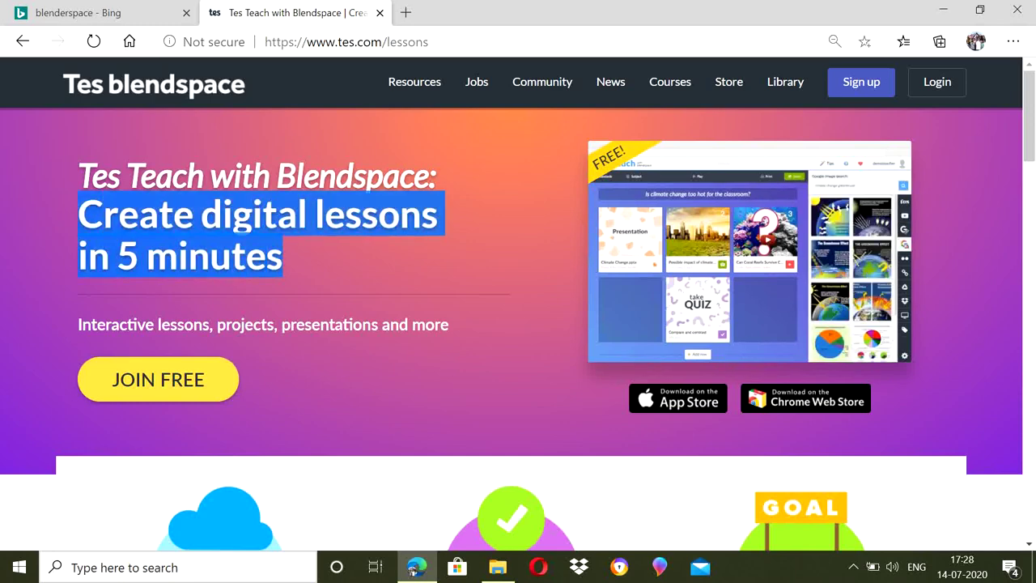
click(97, 13)
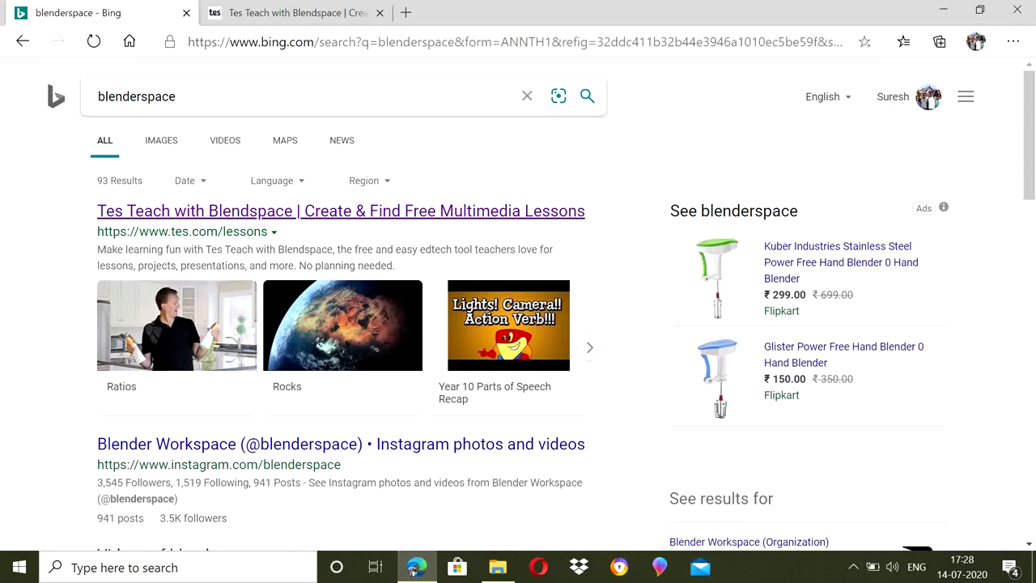
double_click(173, 97)
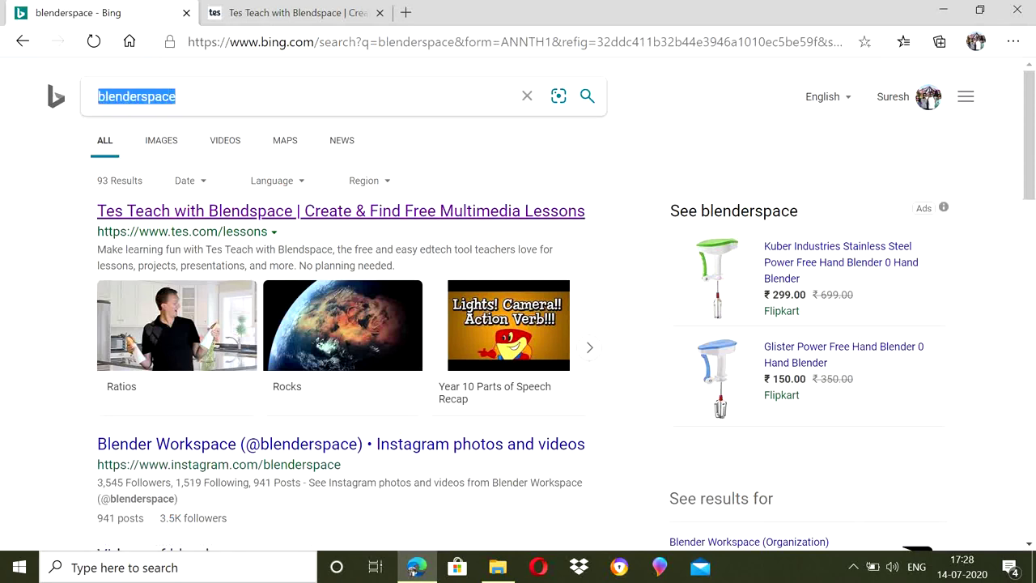
key(Escape)
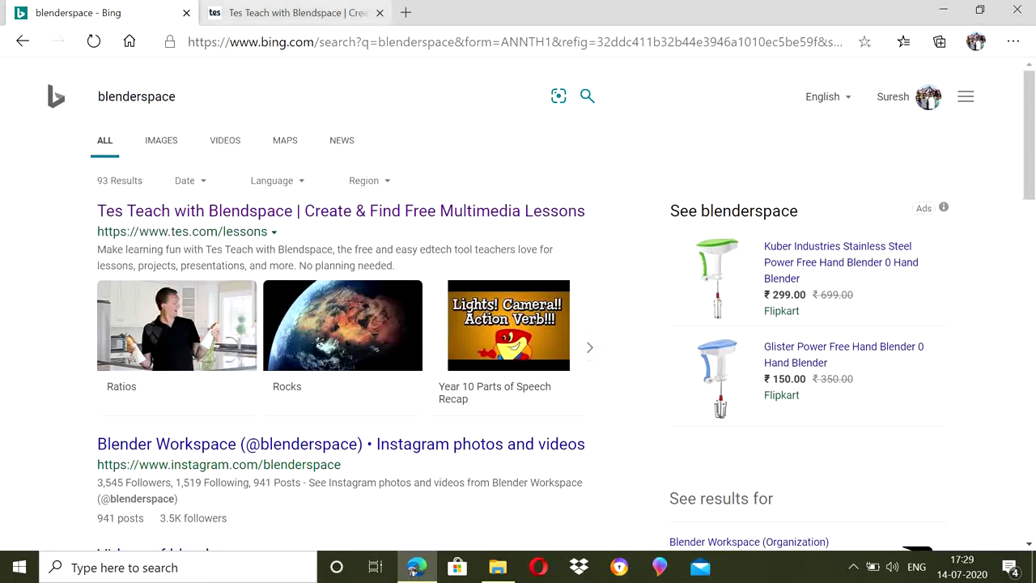
key(ctrl+Tab)
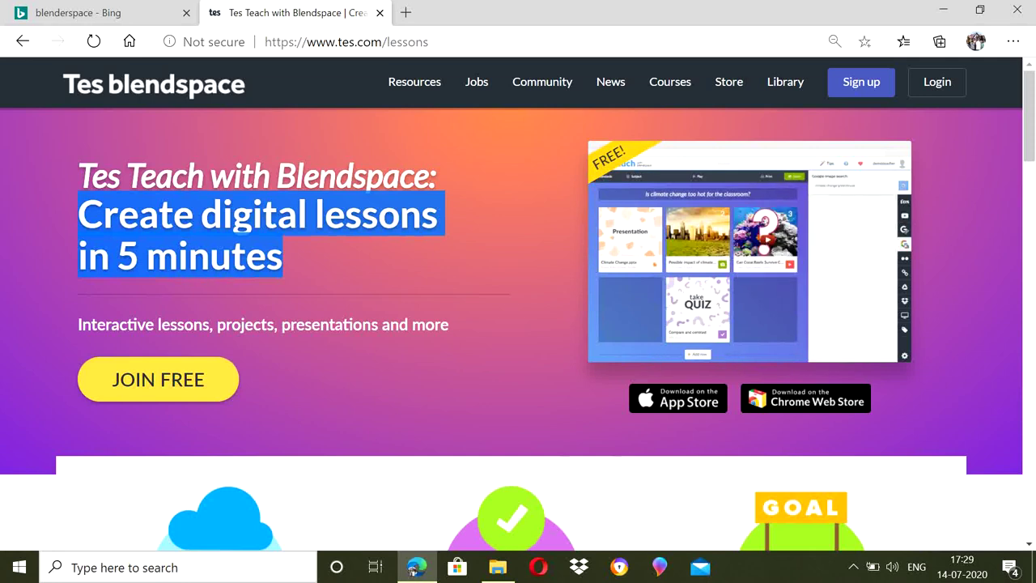
click(388, 219)
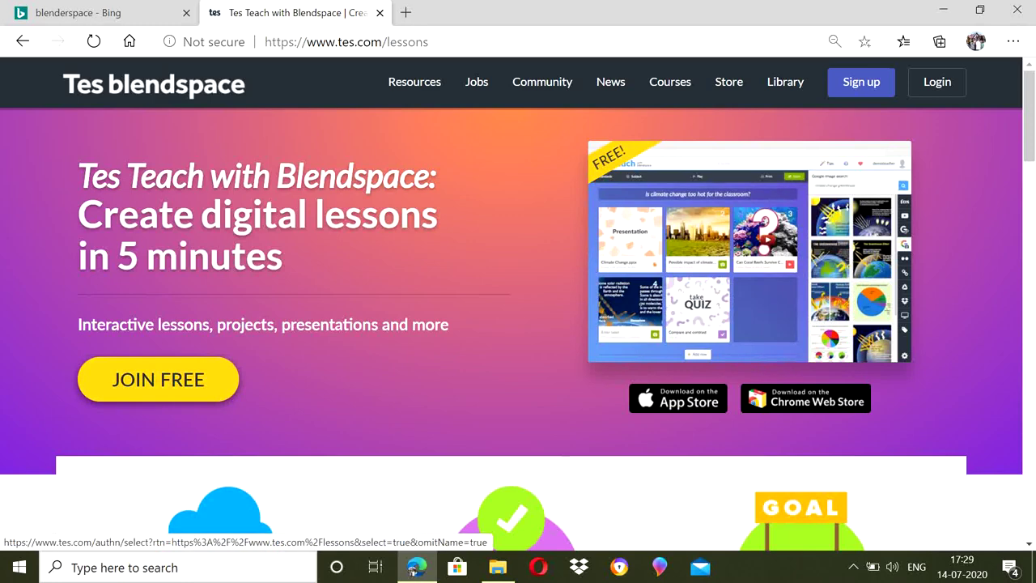
Start a free sign-up as a teacher and browse the school type options.
click(158, 379)
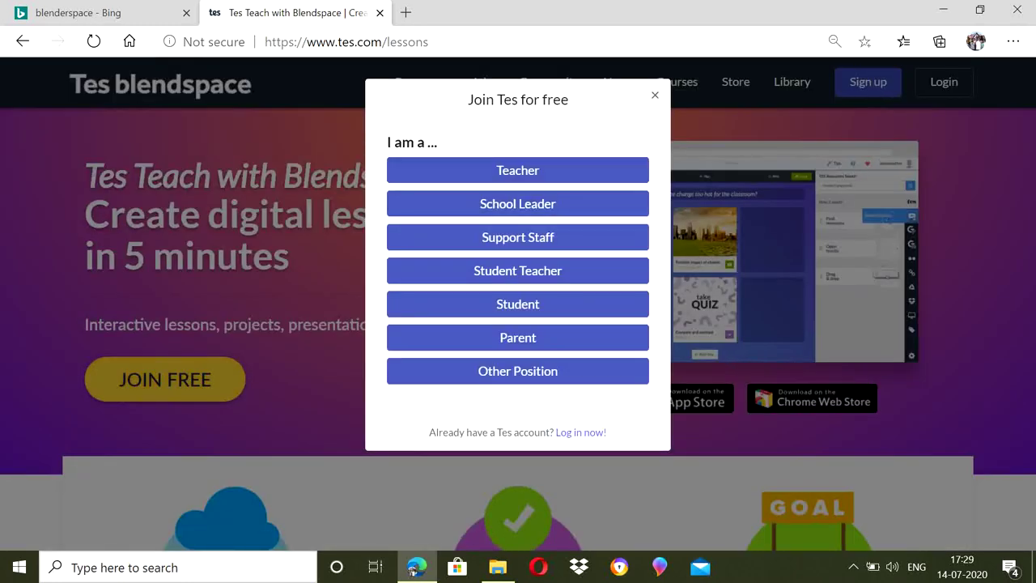
click(518, 170)
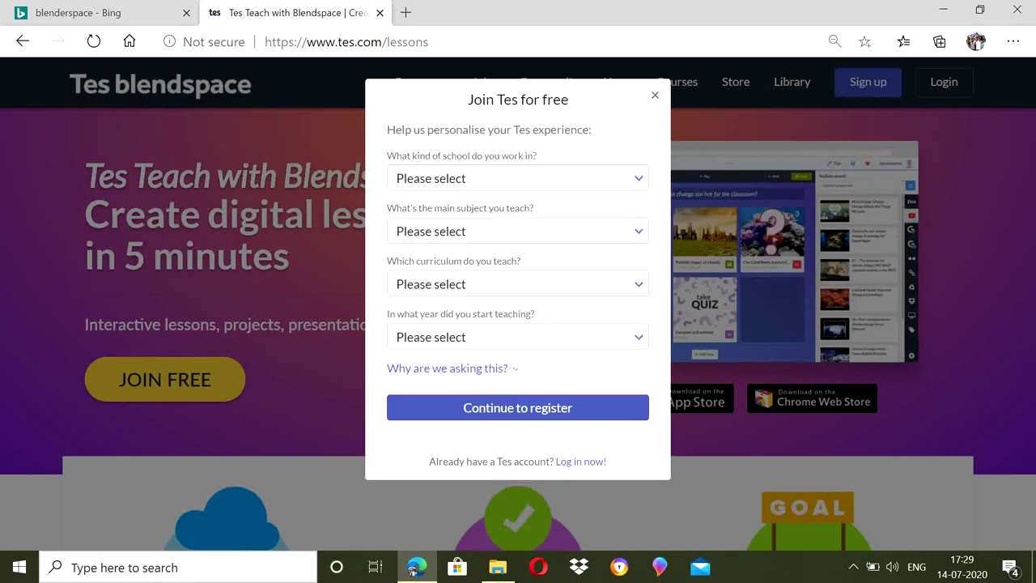
click(517, 178)
key(Down)
key(Down)
key(Down)
key(Up)
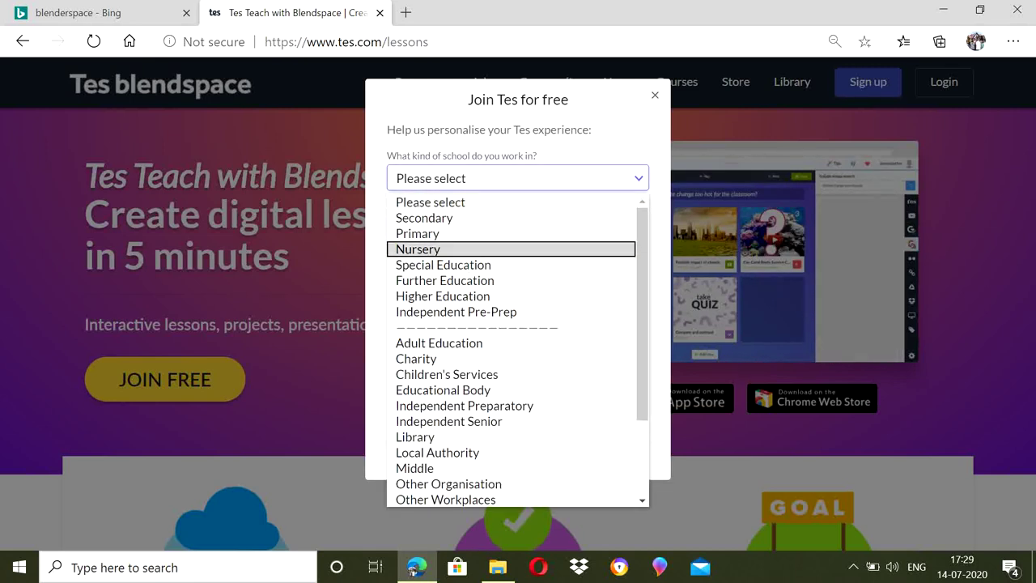
key(Up)
key(Up)
key(Up)
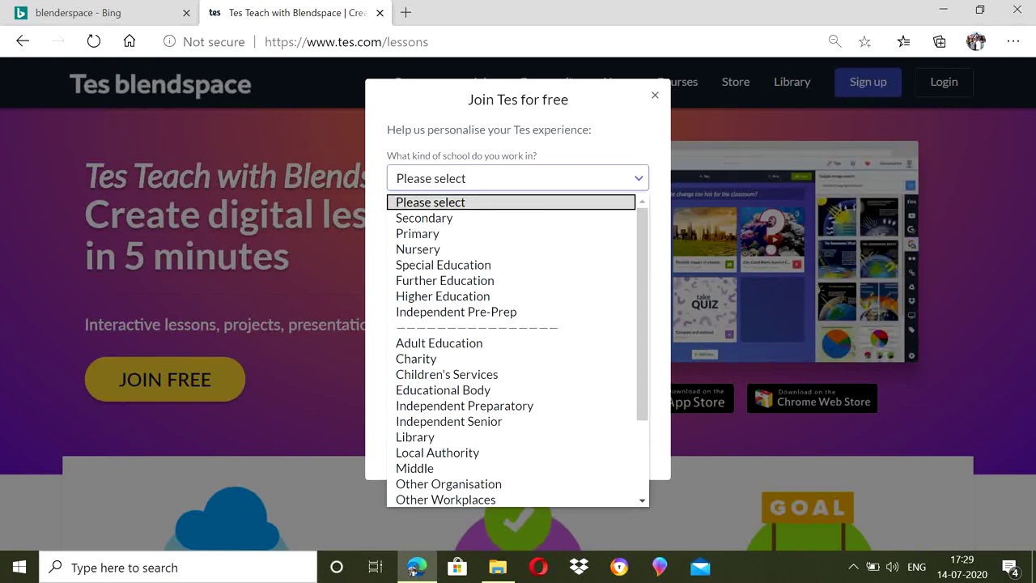
key(Escape)
Choose Primary as the school type.
key(Tab)
key(alt+Down)
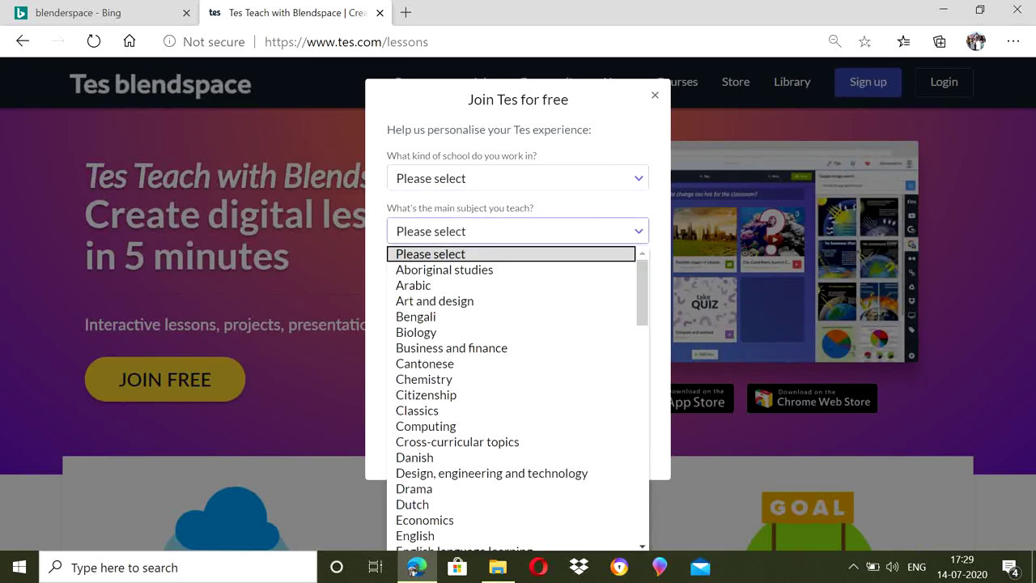
key(Escape)
key(shift+Tab)
key(alt+Down)
key(Down)
key(Down)
key(Down)
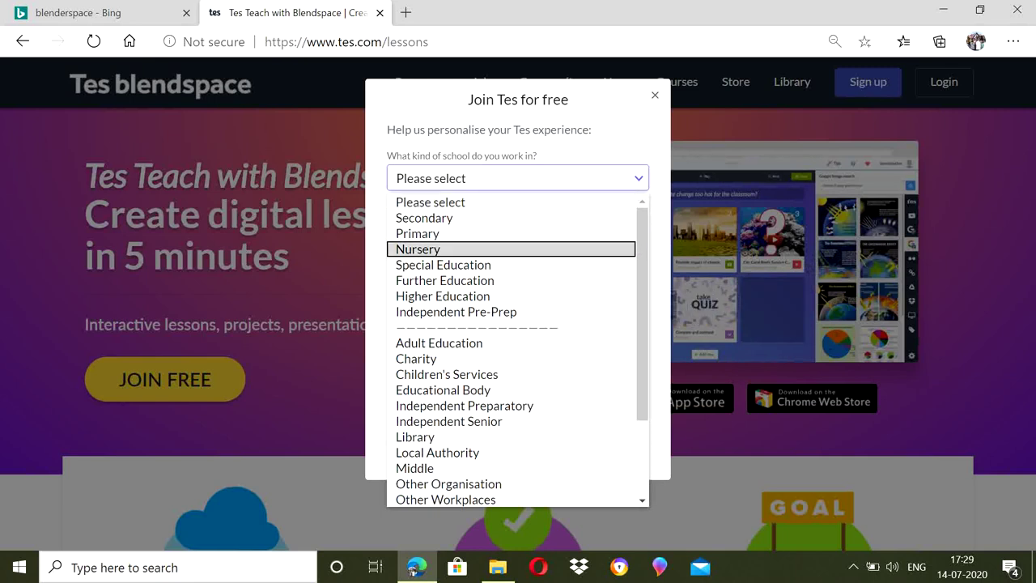
key(Down)
key(Up)
key(Up)
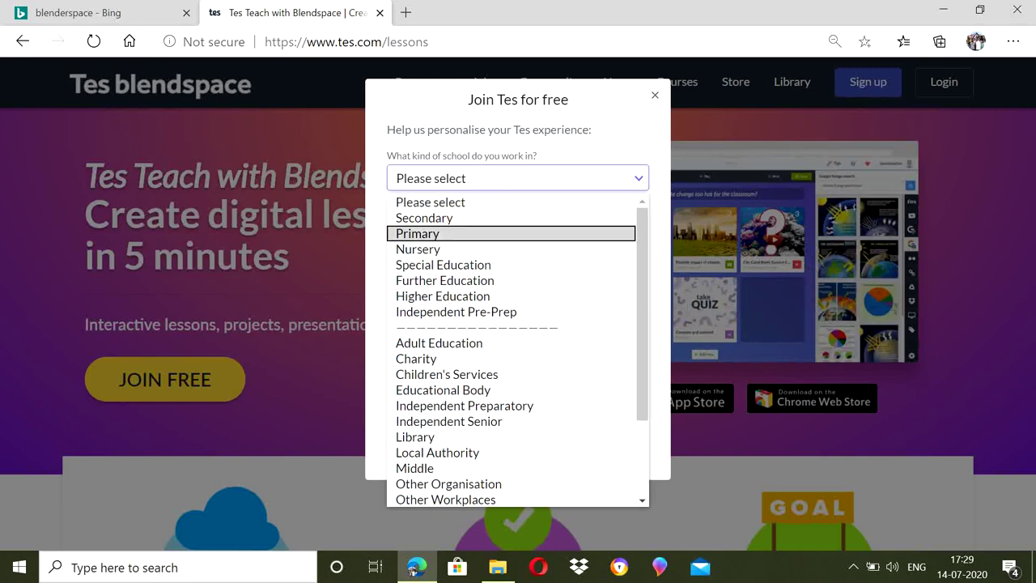
key(Return)
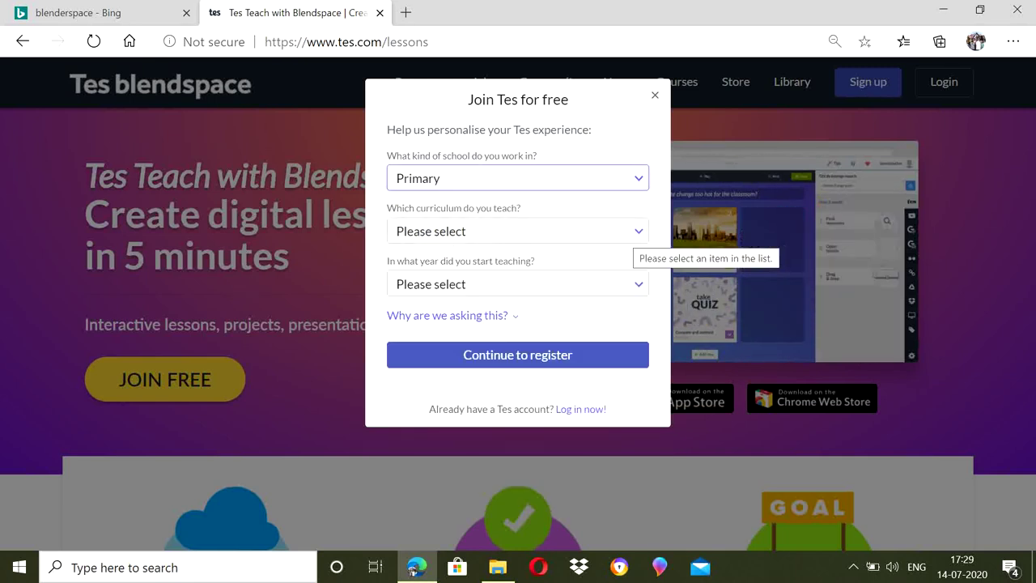
Choose Indian curriculum as the curriculum.
key(Tab)
key(alt+Down)
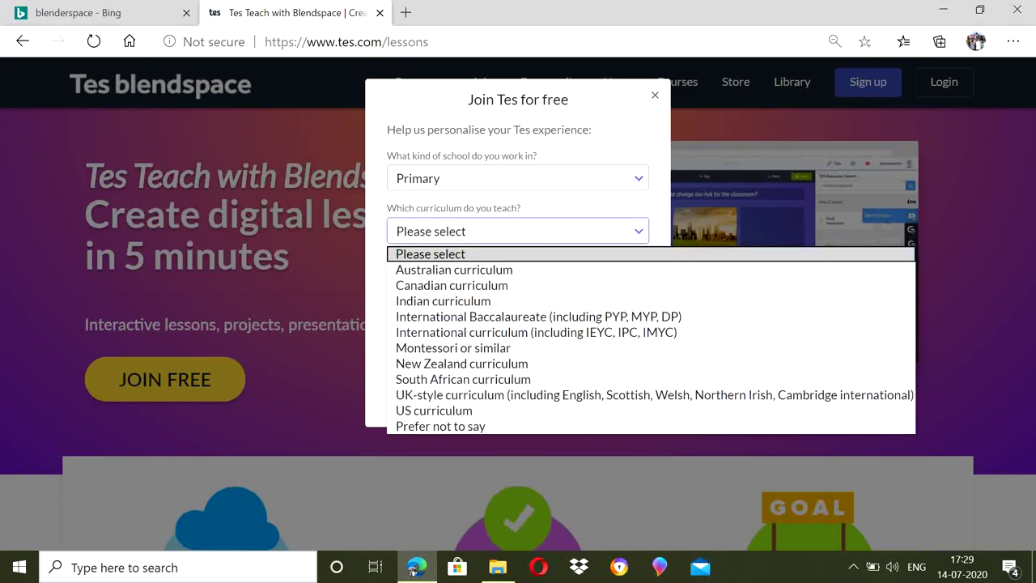
key(Down)
key(Down)
Set 2012 as the year teaching started and continue to registration.
key(Down)
key(Return)
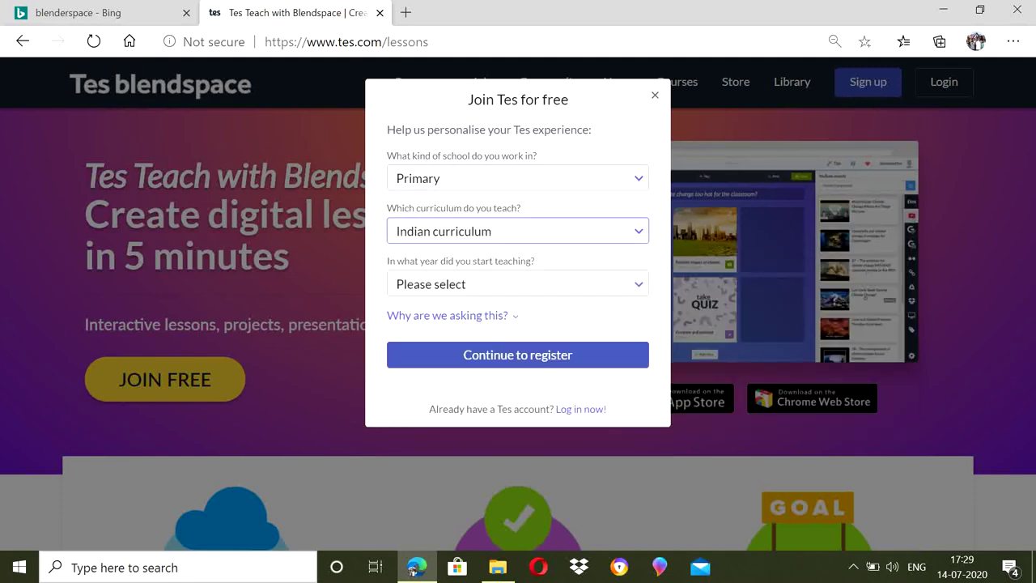
key(Tab)
key(alt+Down)
key(Down)
key(Down)
key(Down)
key(Up)
key(Up)
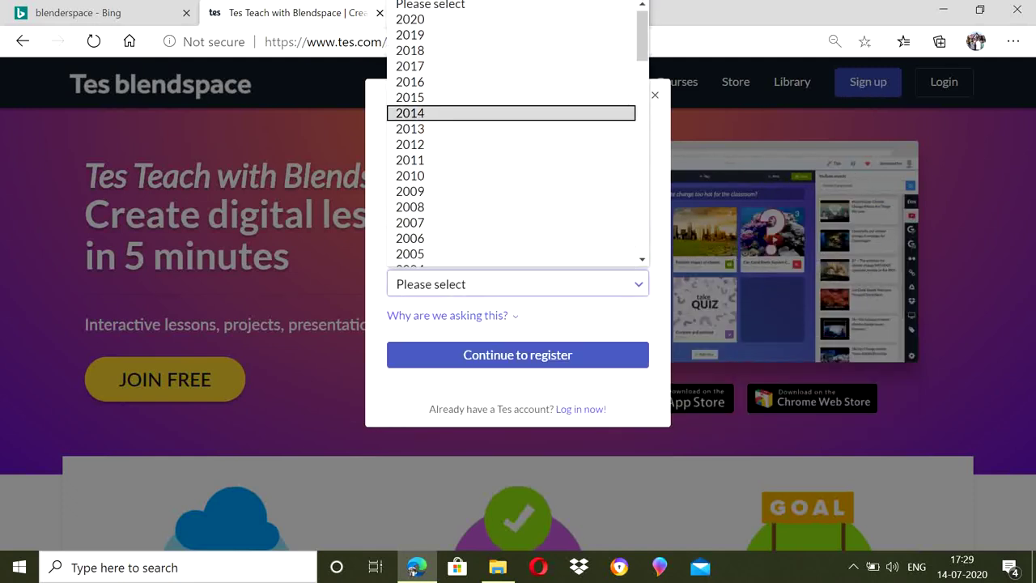
key(Down)
key(Down)
key(Return)
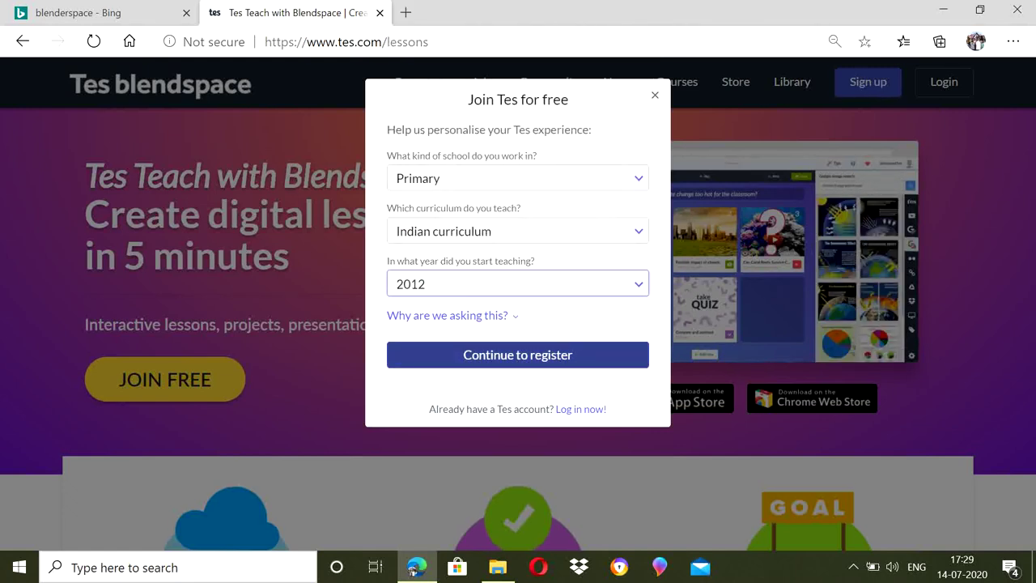
key(Return)
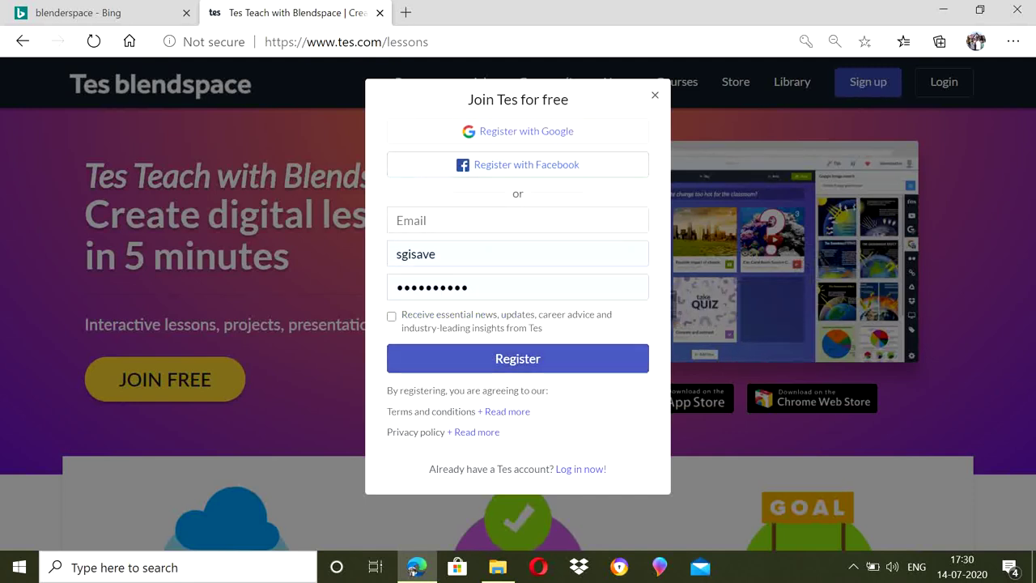
Register the new account with the auto-filled details and log in.
key(Return)
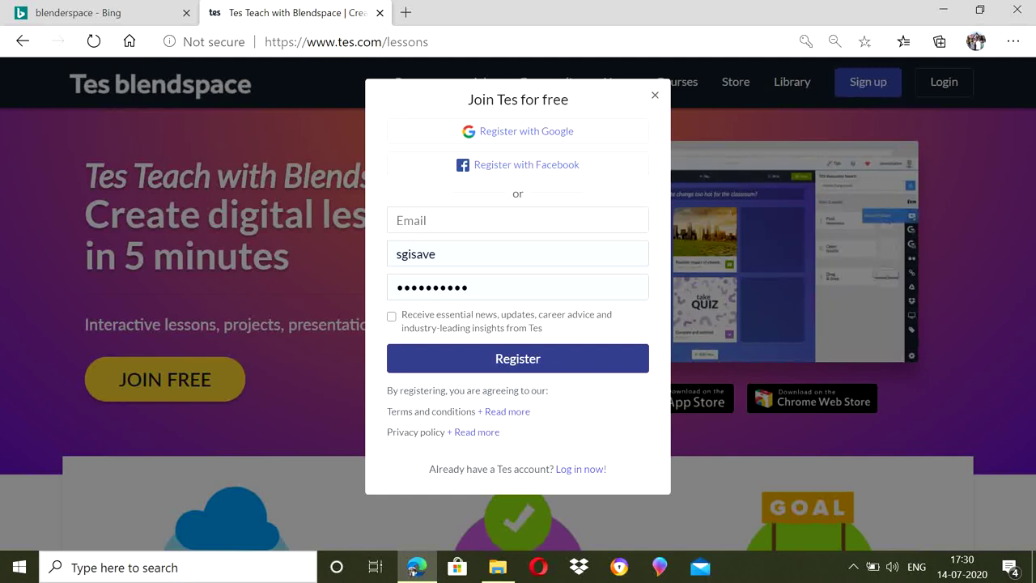
key(Return)
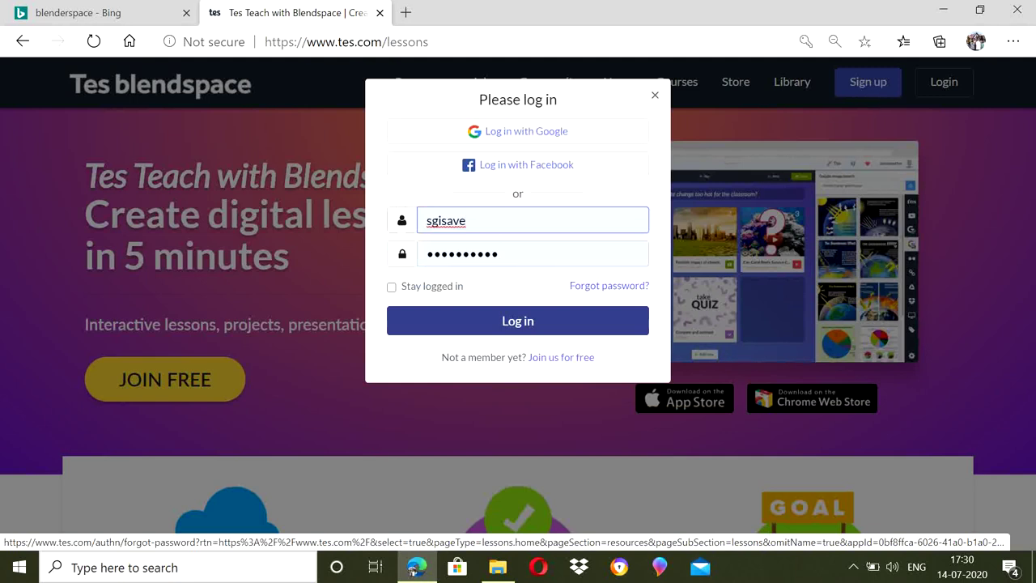
key(Return)
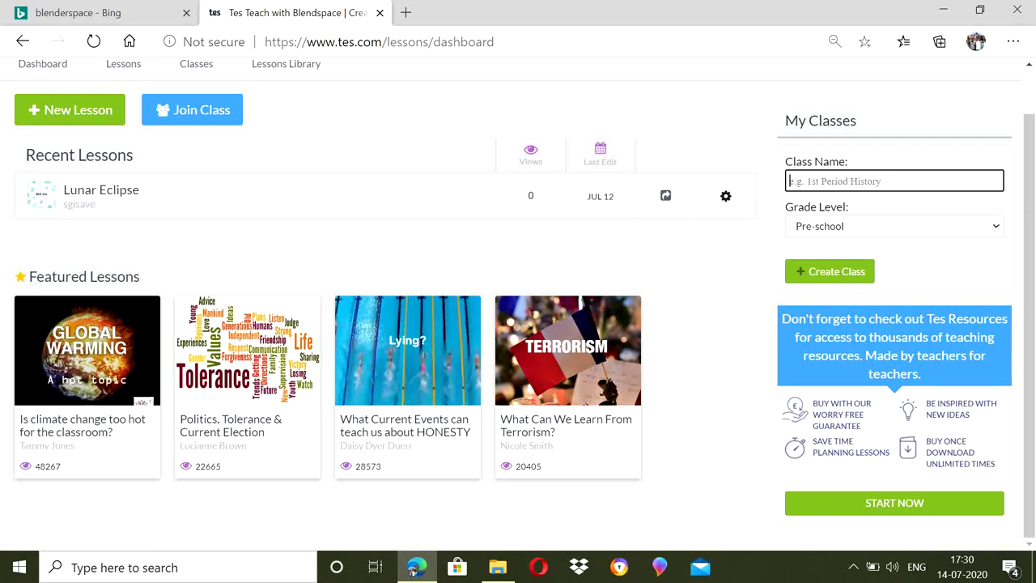
Name the new class Geography and give it the 8th Grade level.
text(Geo)
text(graphy)
key(Tab)
key(alt+Down)
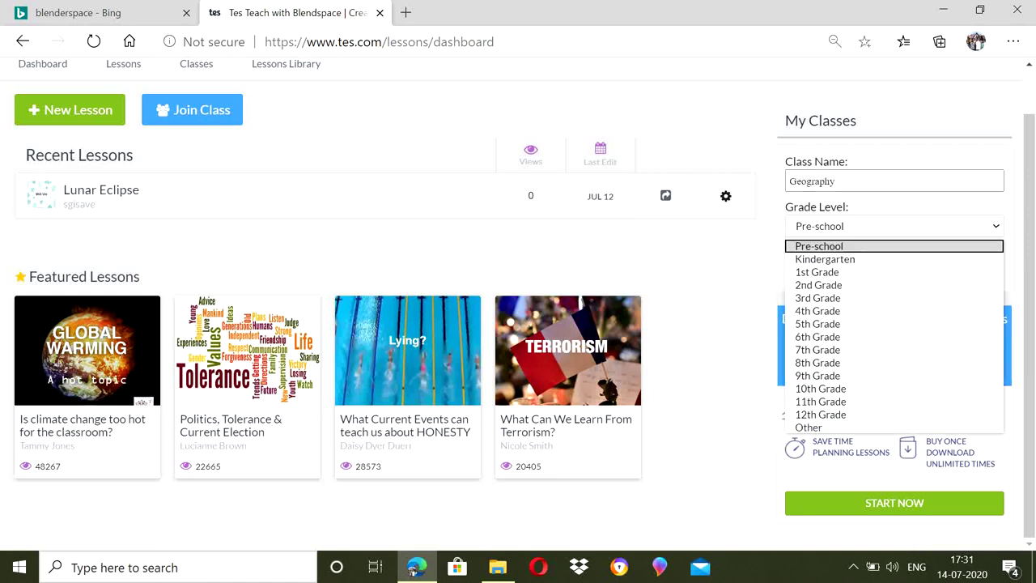
key(Down)
key(Down)
key(Down)
key(Down)
key(Down)
key(Down)
key(Down)
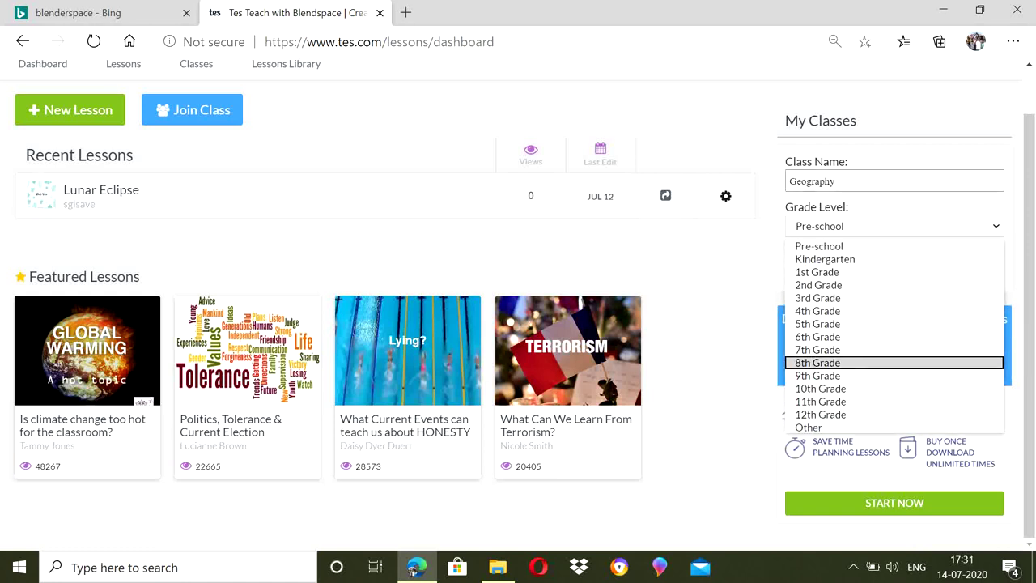
key(Return)
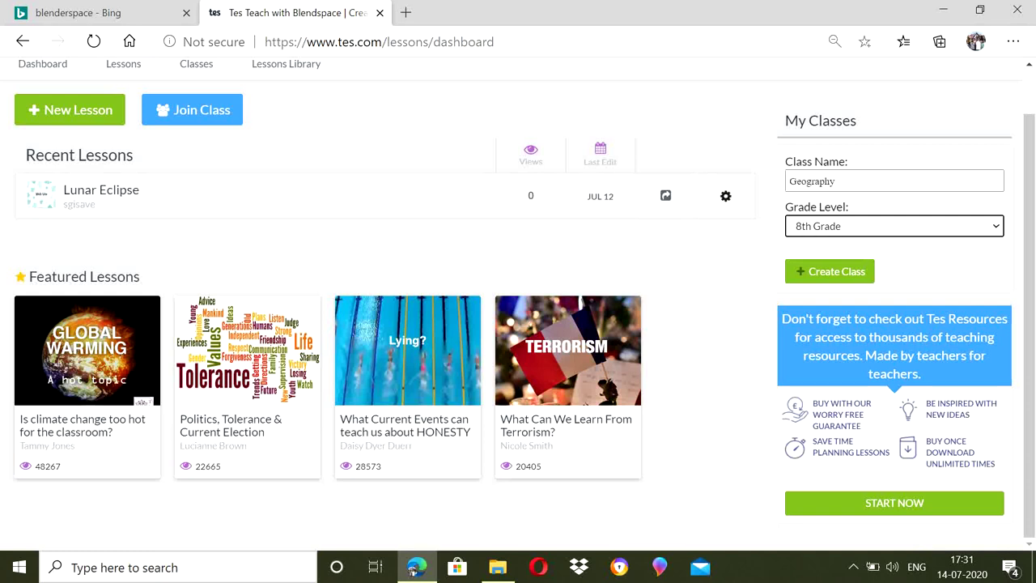
scroll(518, 304, up, 1)
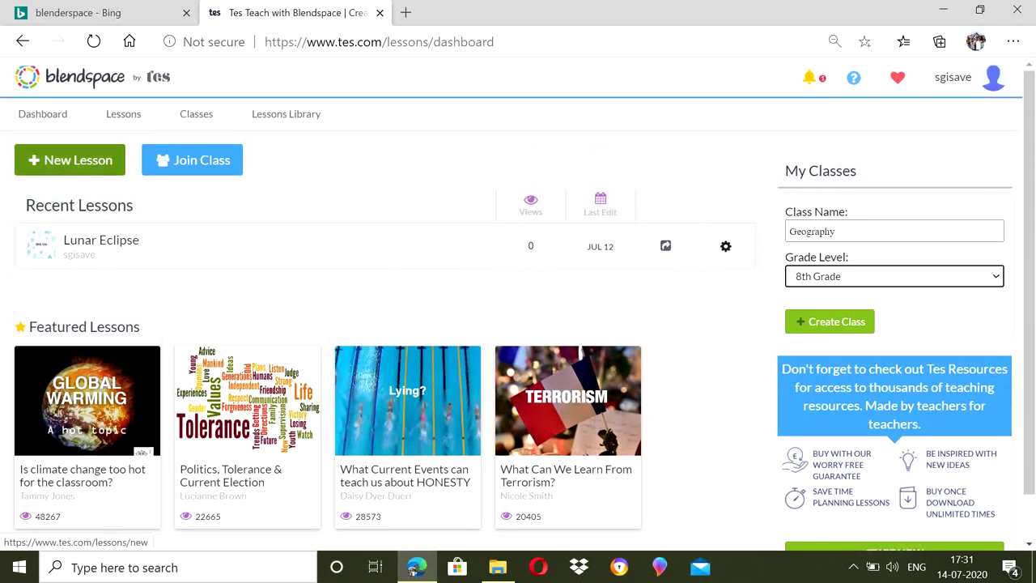
Create a new lesson and title it 'Solar Eclipse'.
click(70, 160)
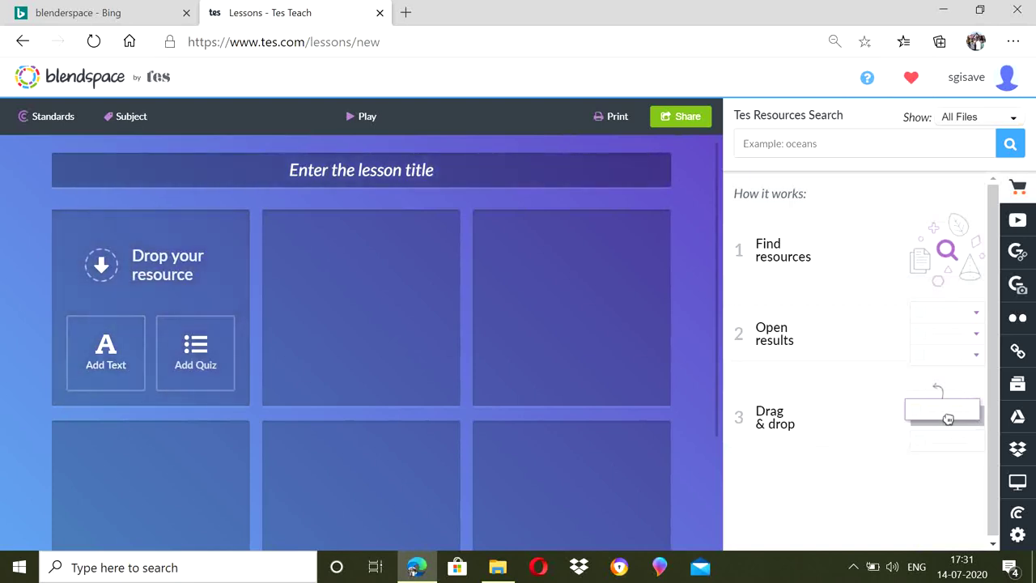
click(361, 169)
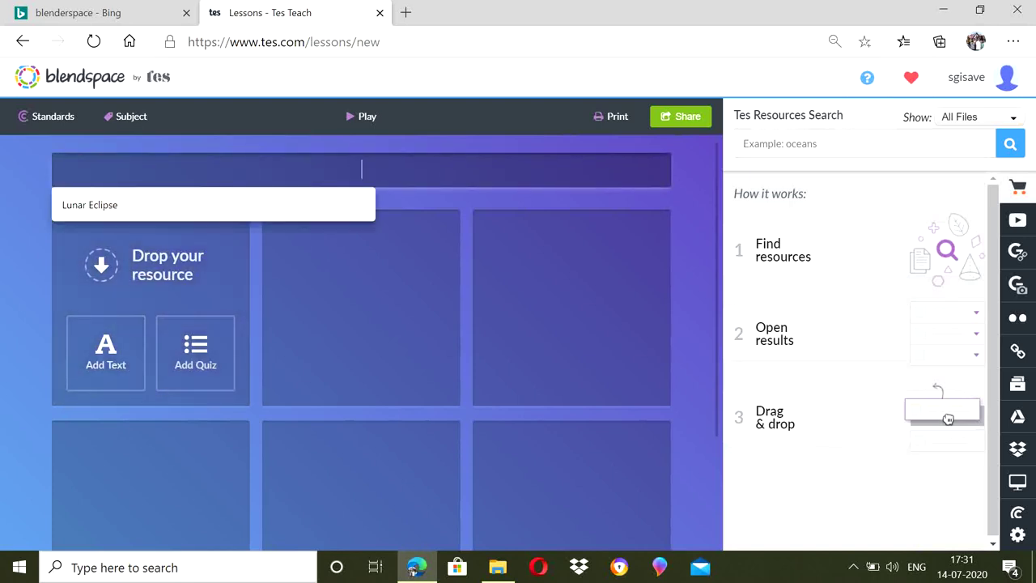
text(Sold)
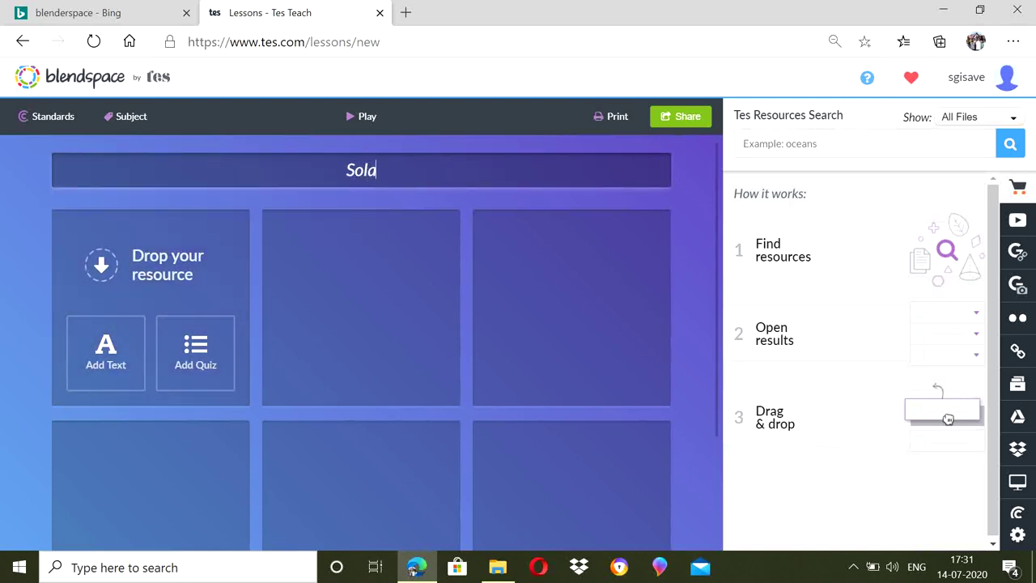
text(r E)
text(cli)
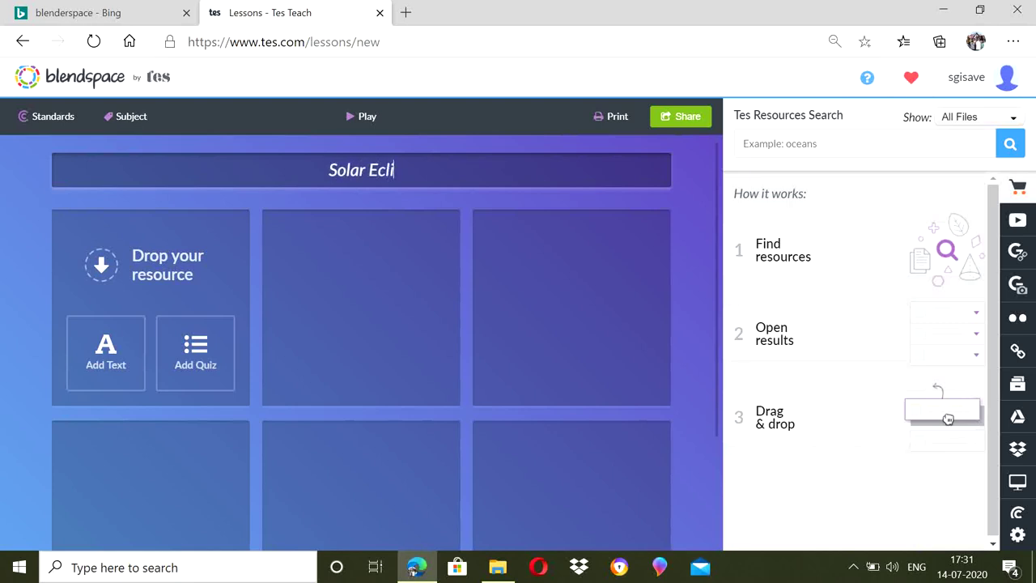
text(pse)
key(Return)
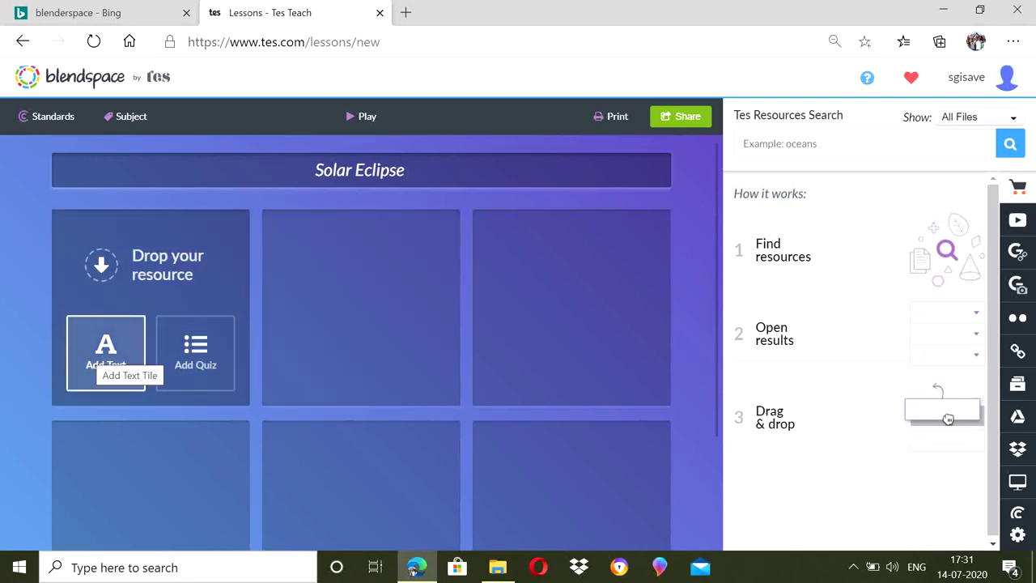
Add a text tile in the first slot filled with repeated 'Solar ecilipse' text.
click(105, 357)
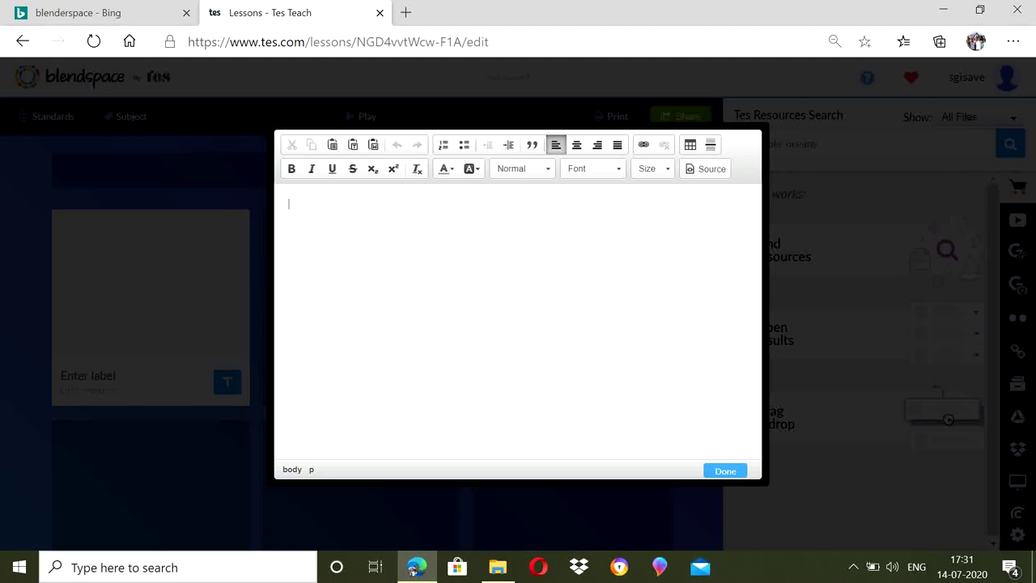
text(Socia)
key(BackSpace)
key(BackSpace)
key(BackSpace)
text(l)
text(ar c)
text(e)
key(ctrl+v)
key(ctrl+v)
key(ctrl+v)
key(ctrl+v)
key(ctrl+v)
key(ctrl+v)
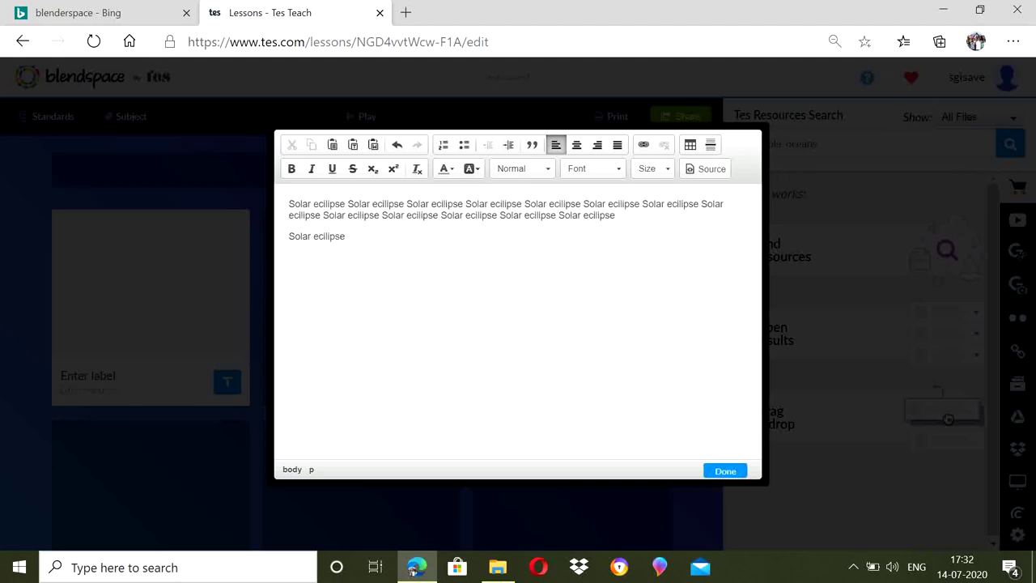
key(Return)
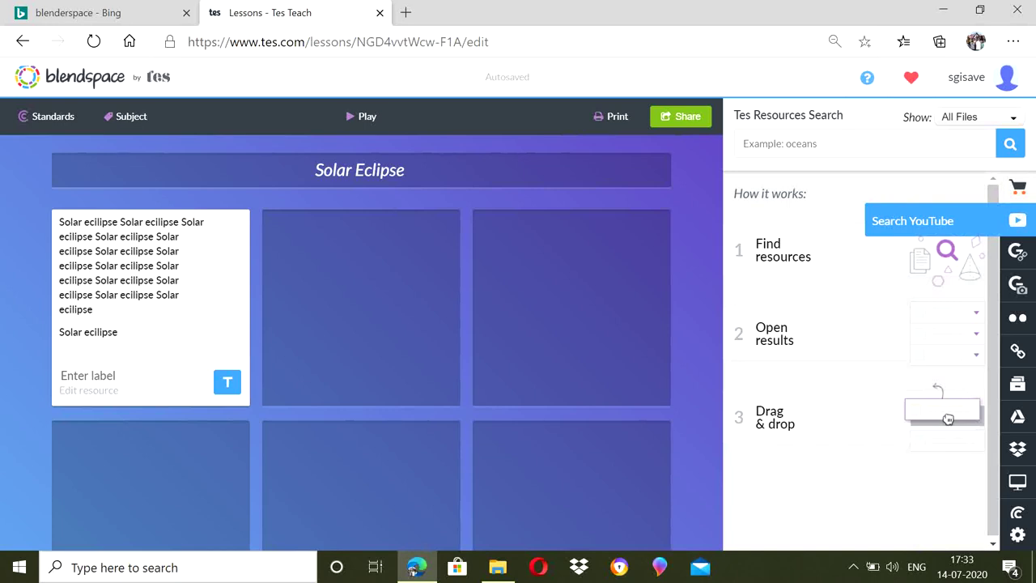
click(777, 143)
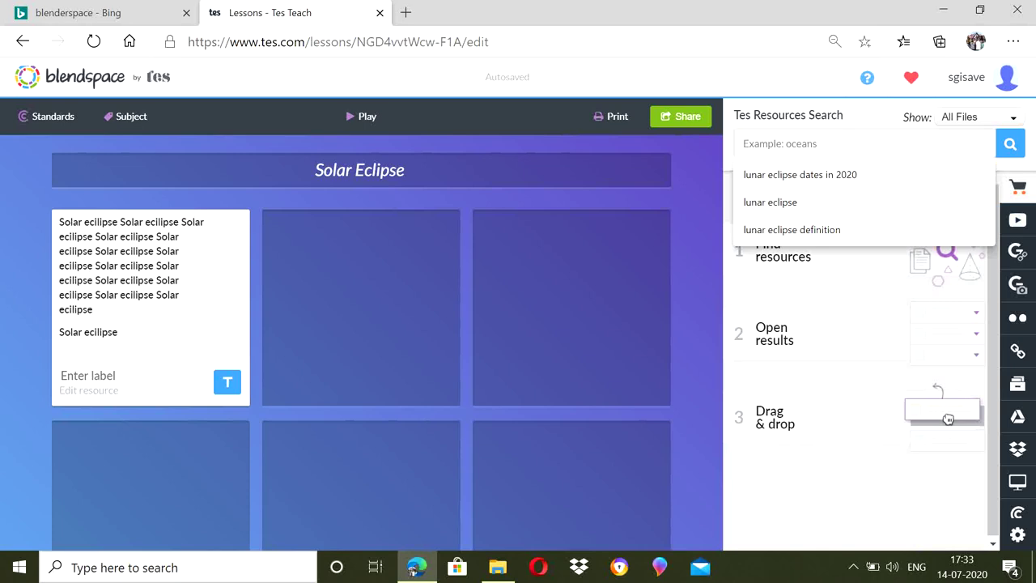
Search Tes Resources for 'solar eclipse' and open the full Eclipses resource details.
text(solar)
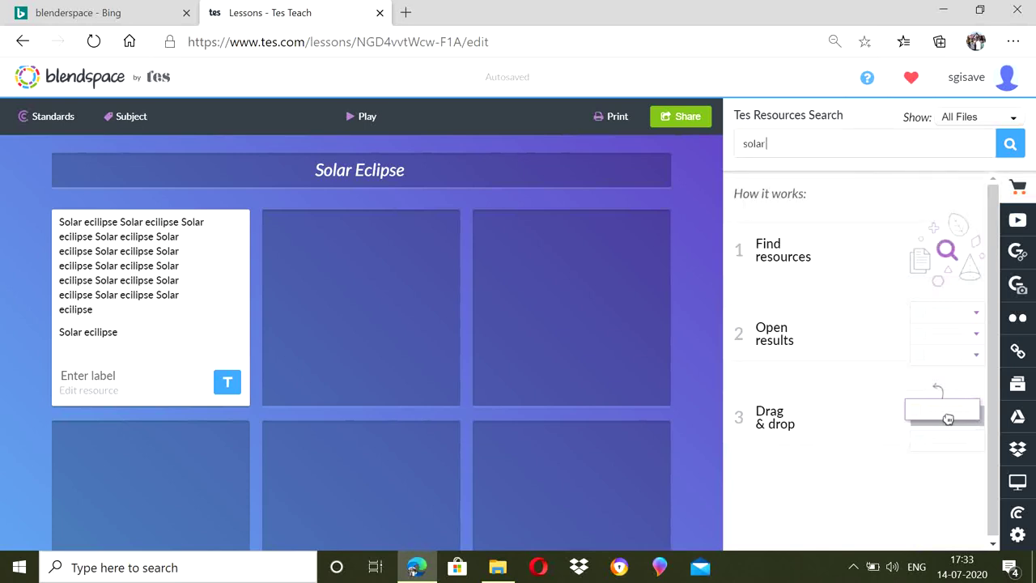
text( ec)
key(BackSpace)
text(clipse)
key(Return)
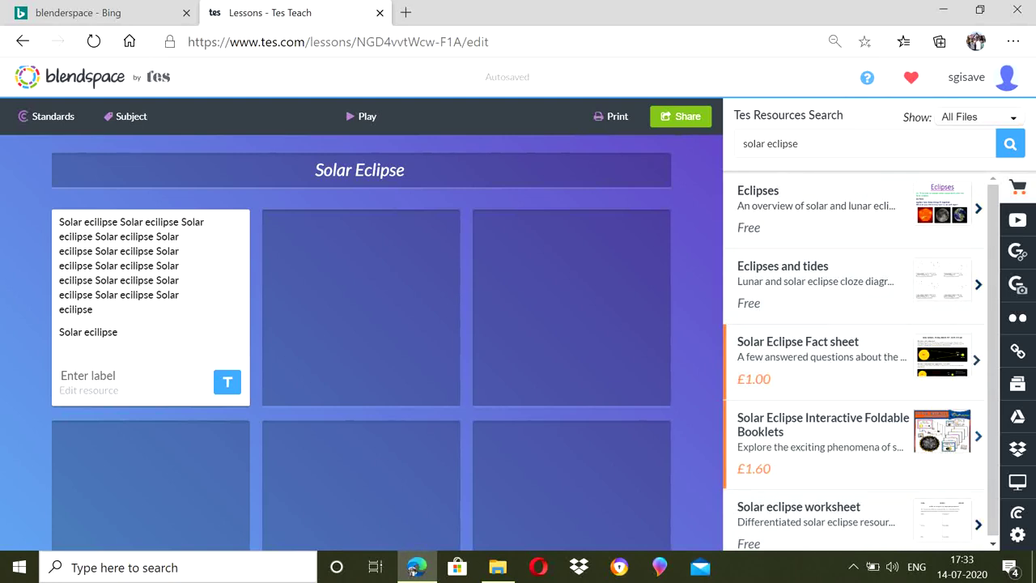
click(978, 208)
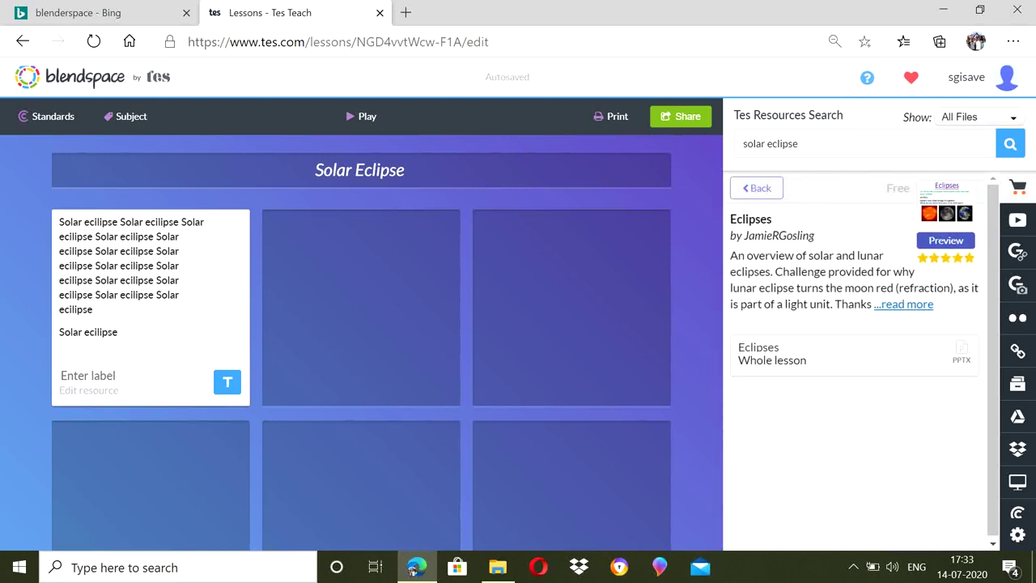
click(903, 304)
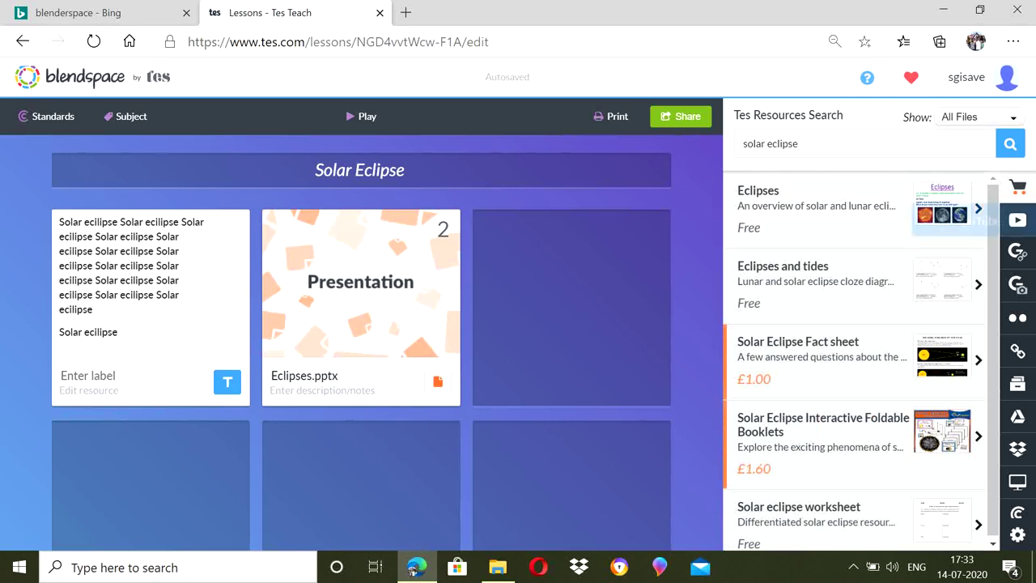
Add the Solar eclipse - Wikipedia page from Google results to the third tile.
click(1017, 220)
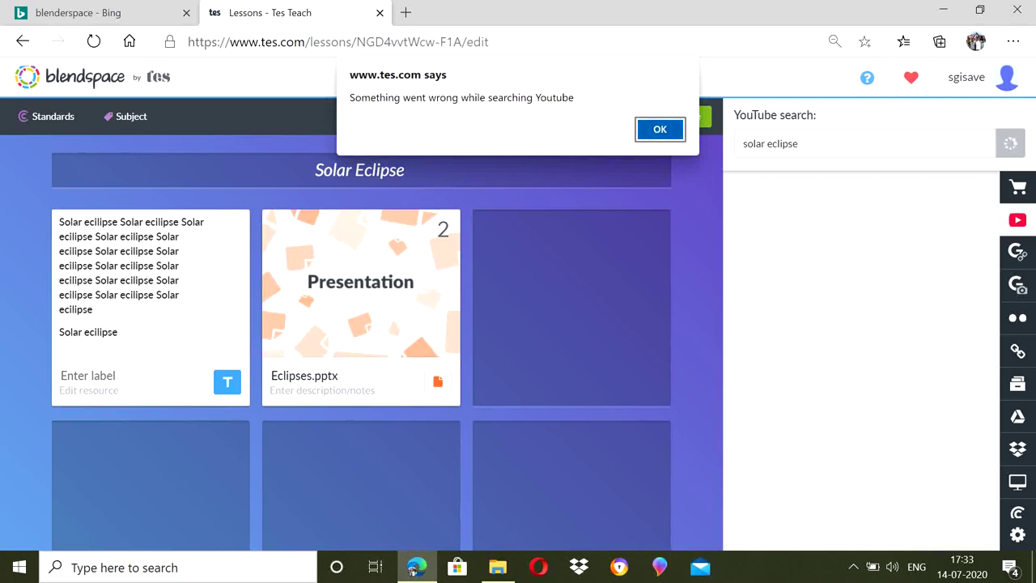
key(Return)
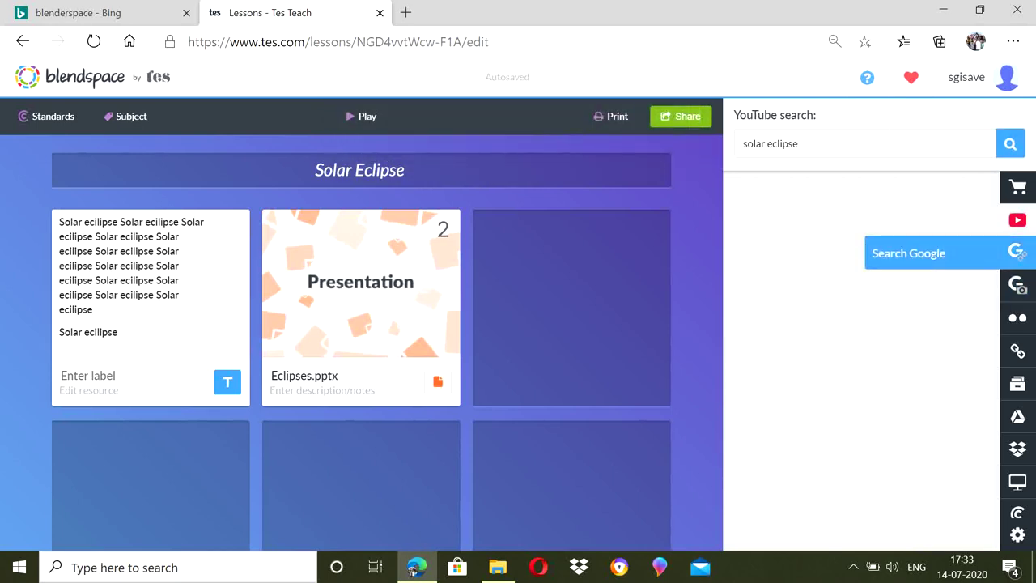
click(1017, 252)
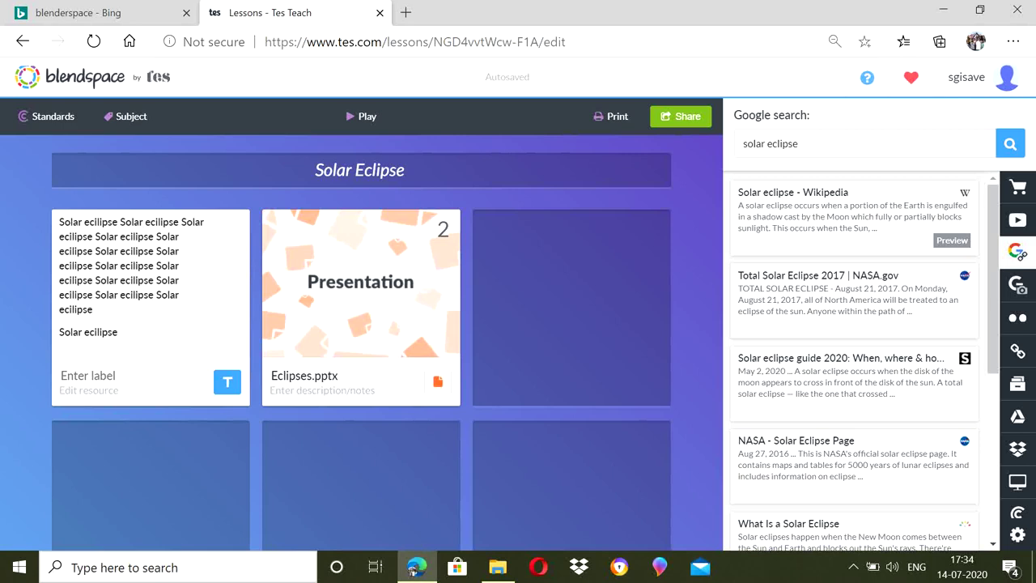
drag(849, 211, 567, 292)
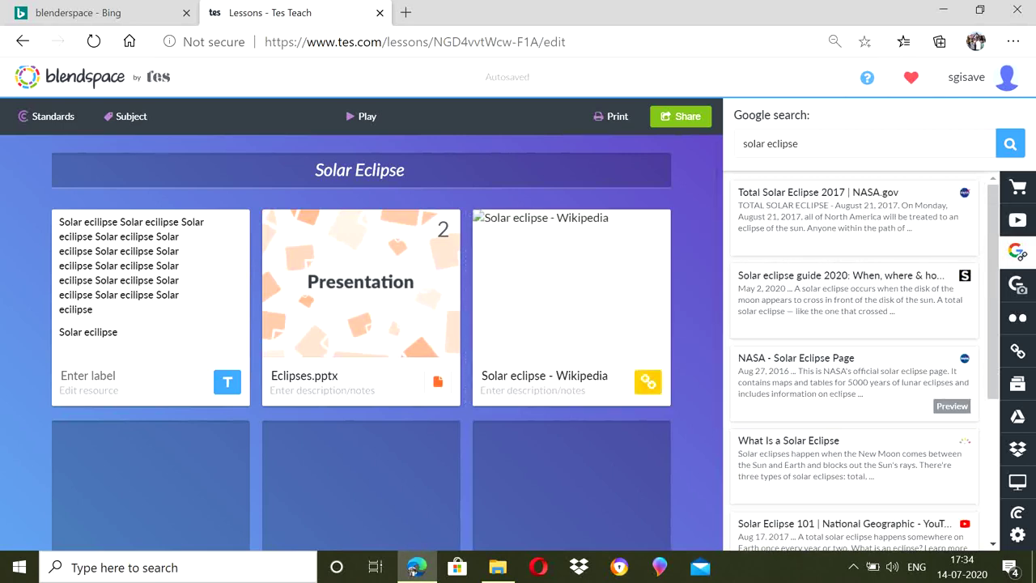
click(1017, 284)
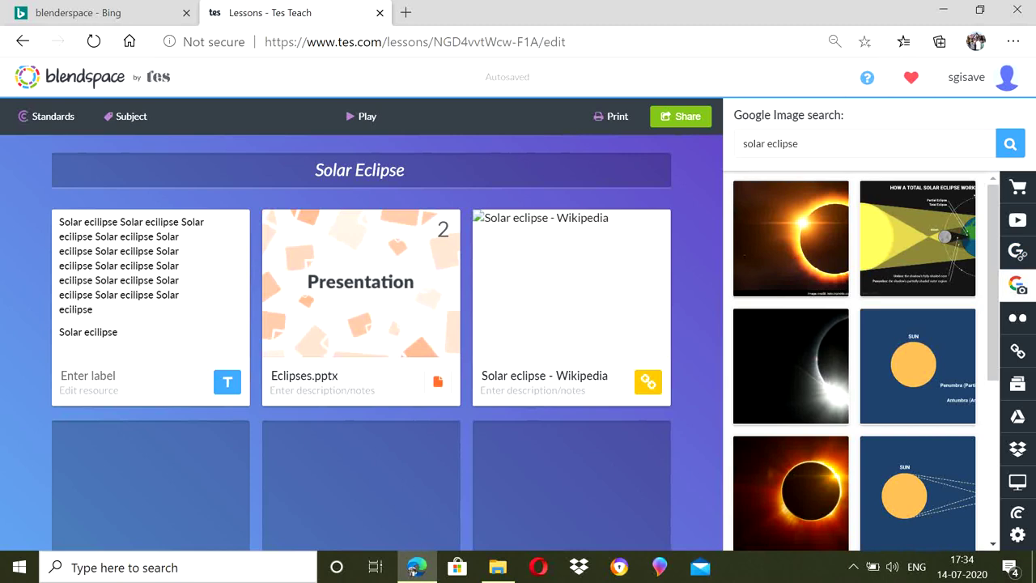
Place an eclipse diagram in the bottom-left tile, then attempt a YouTube search for solar eclipse.
drag(917, 238, 150, 469)
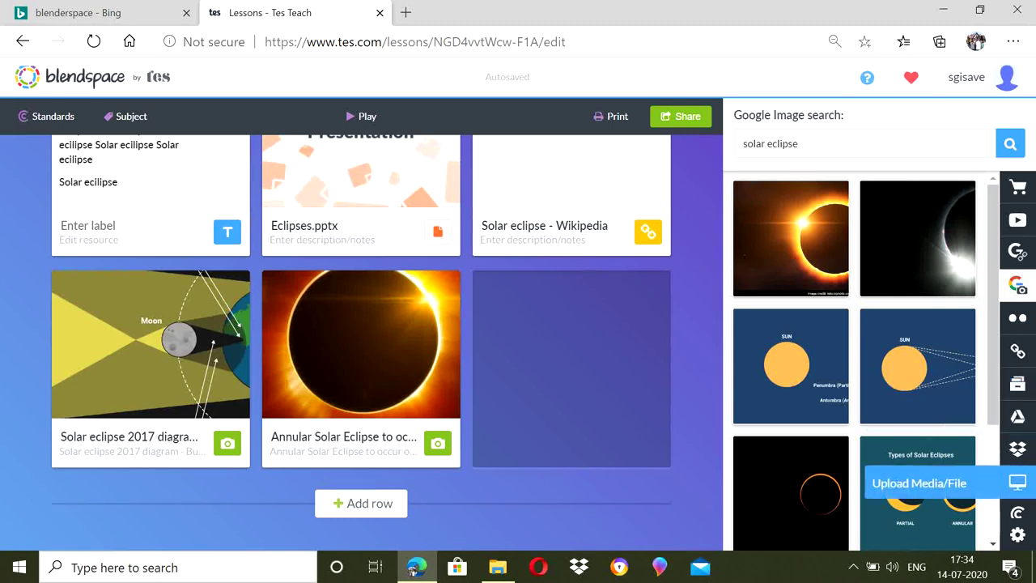
click(1017, 480)
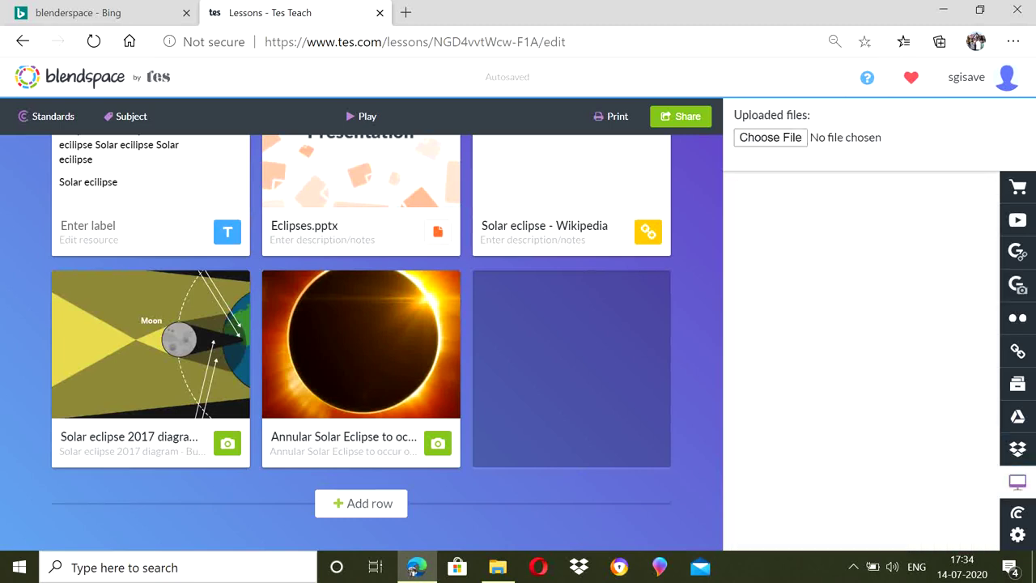
click(1017, 219)
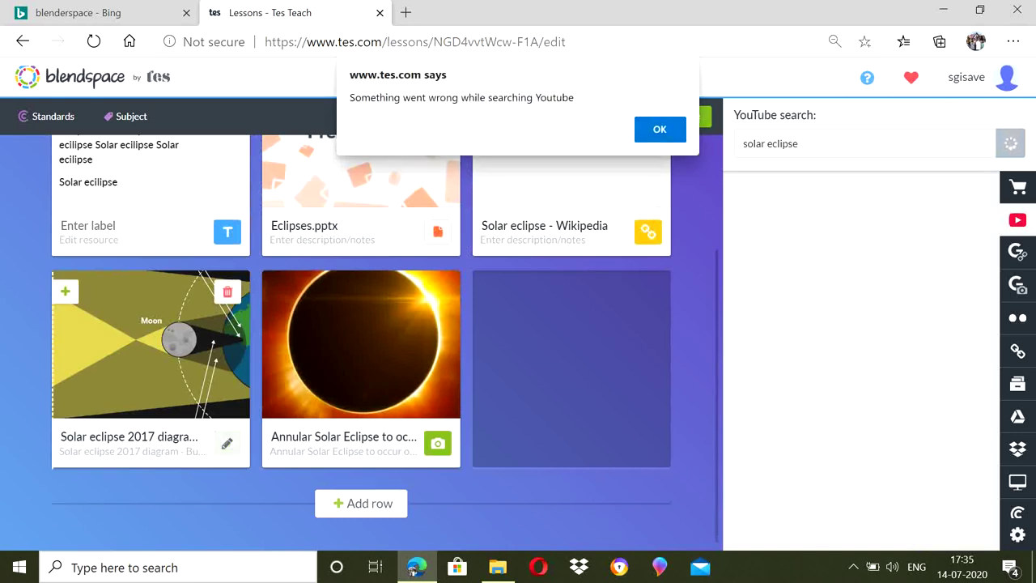
key(Return)
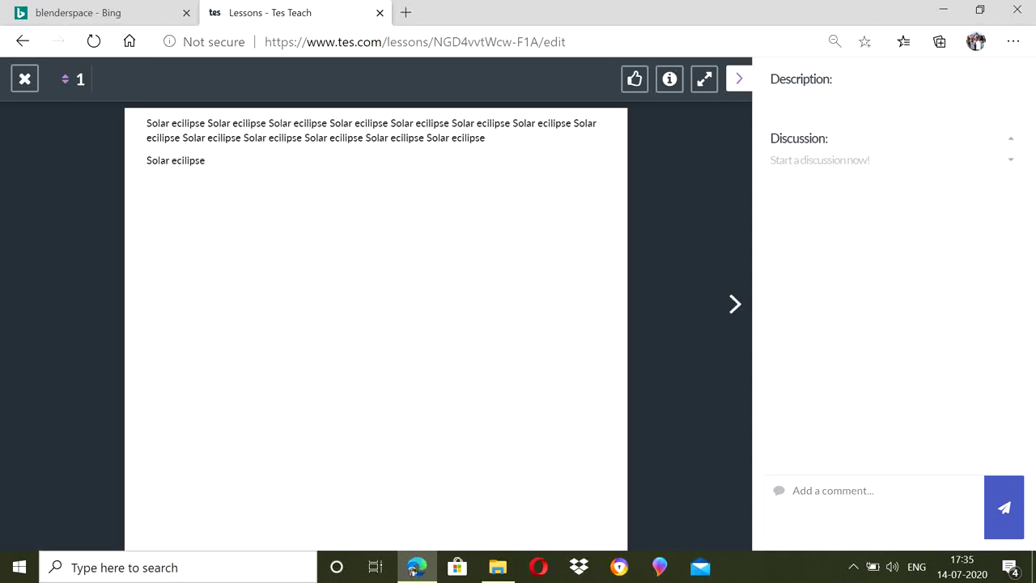
Advance through the Wikipedia and eclipse diagram tiles, view the thumbnails, then exit the preview.
key(Right)
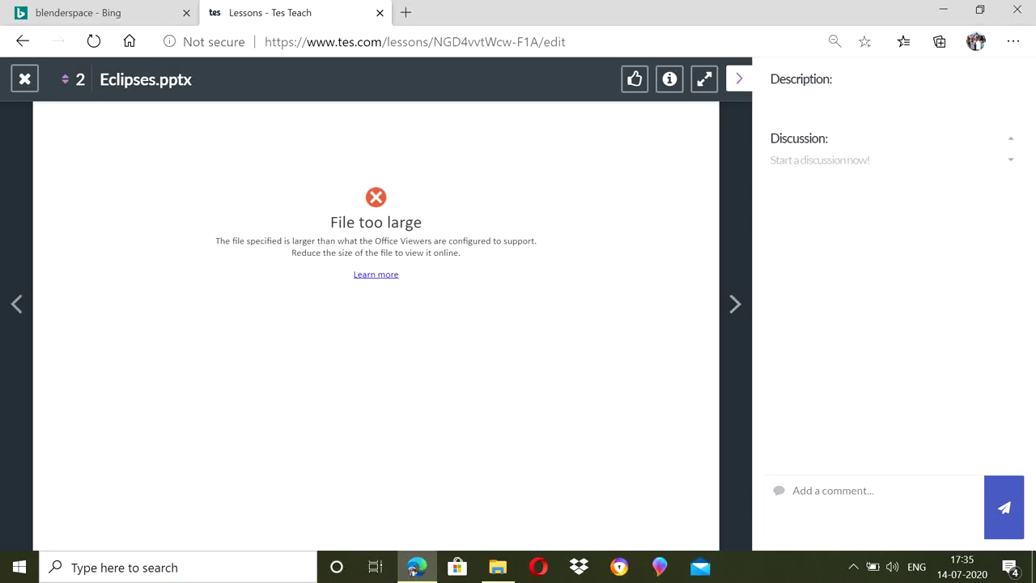
key(Right)
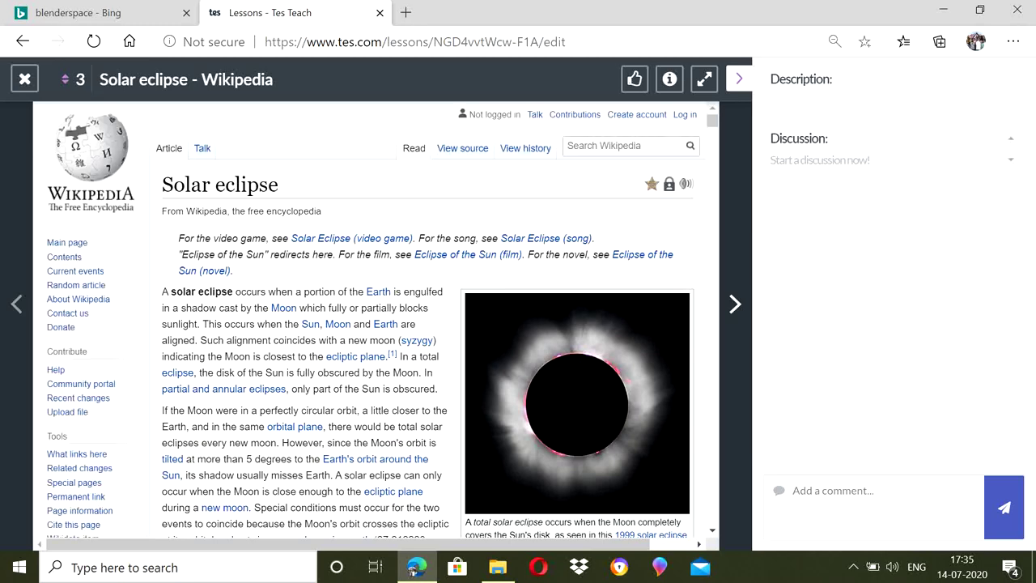
key(Right)
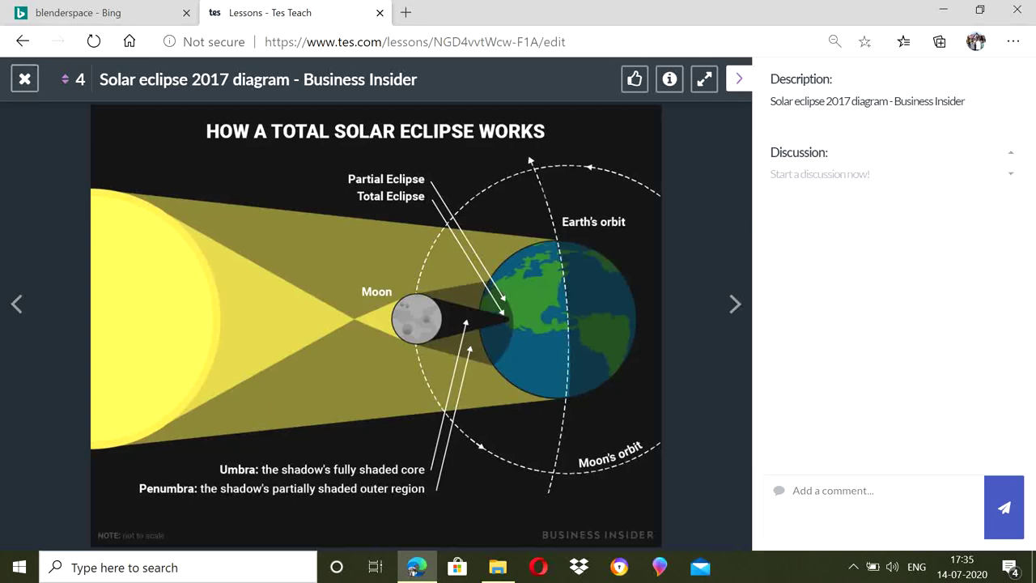
key(Down)
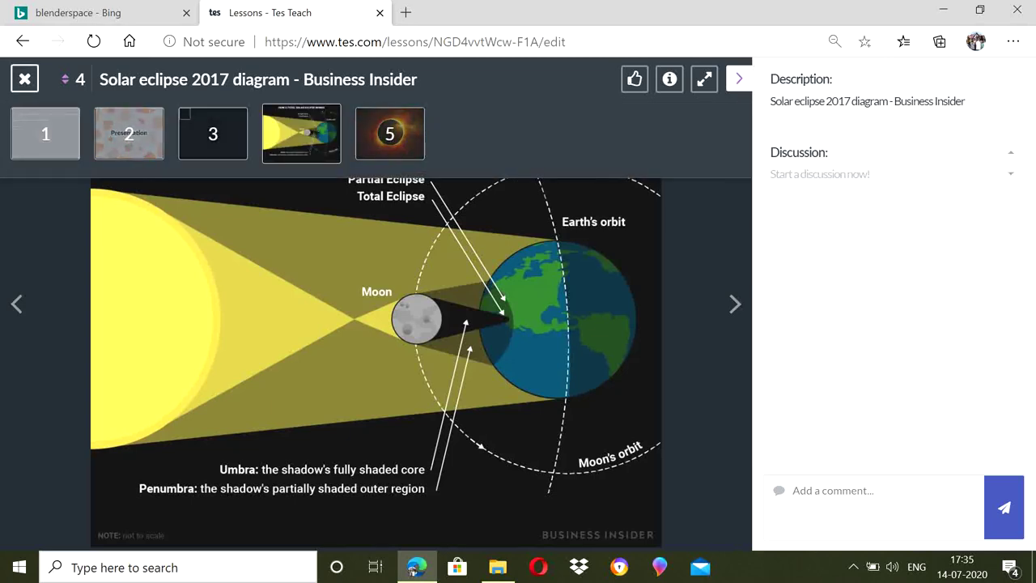
key(Escape)
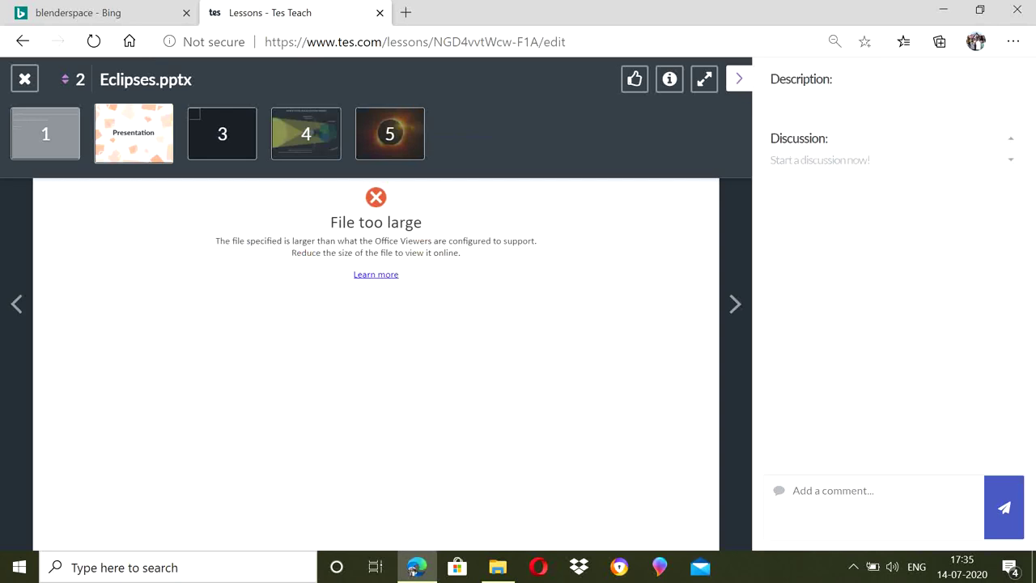
key(Escape)
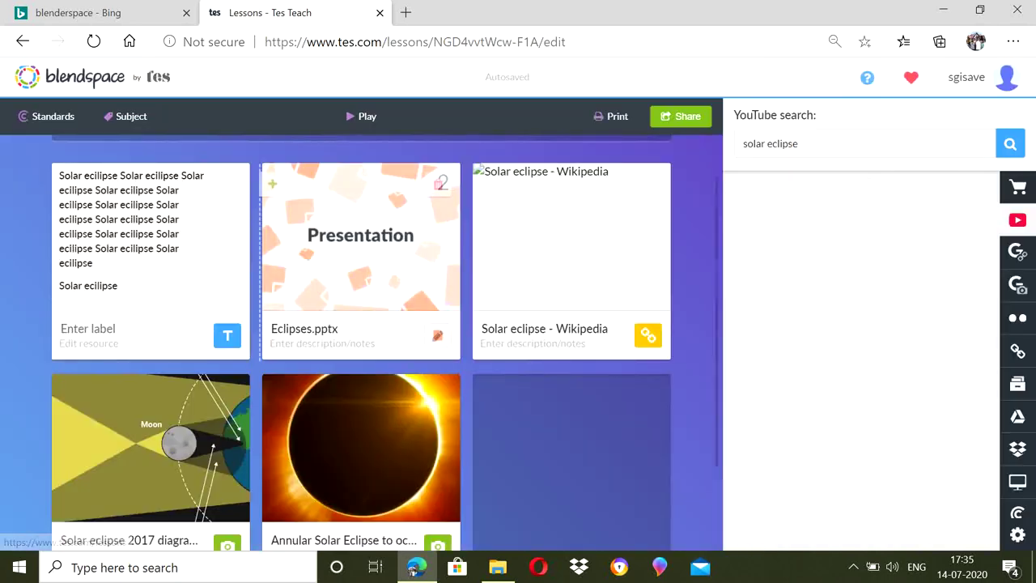
Delete the Eclipses.pptx tile from the lesson.
click(437, 184)
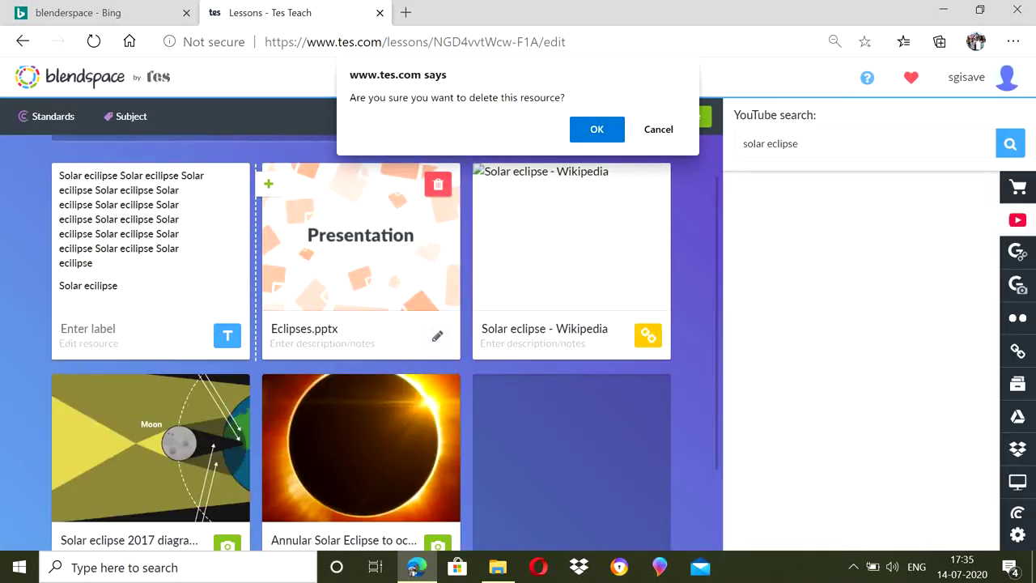
click(596, 127)
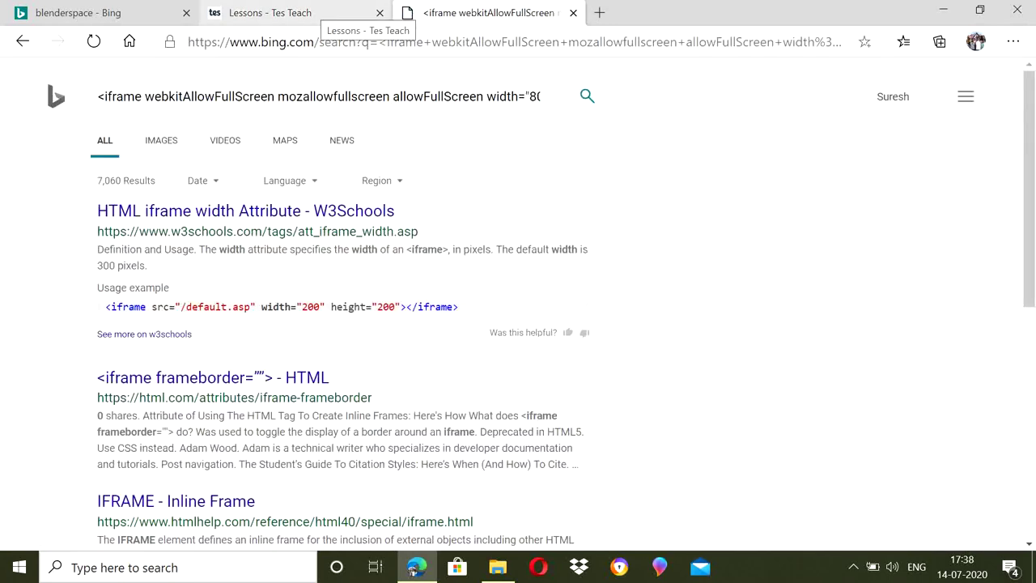
key(ctrl+shift+Tab)
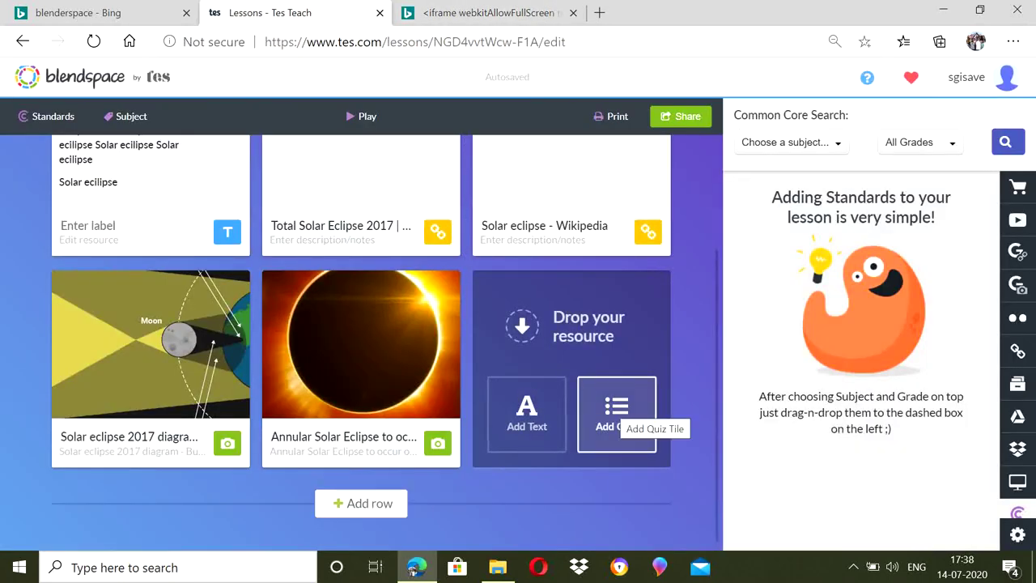
Add a quiz tile to the empty slot with its questions left blank.
click(616, 414)
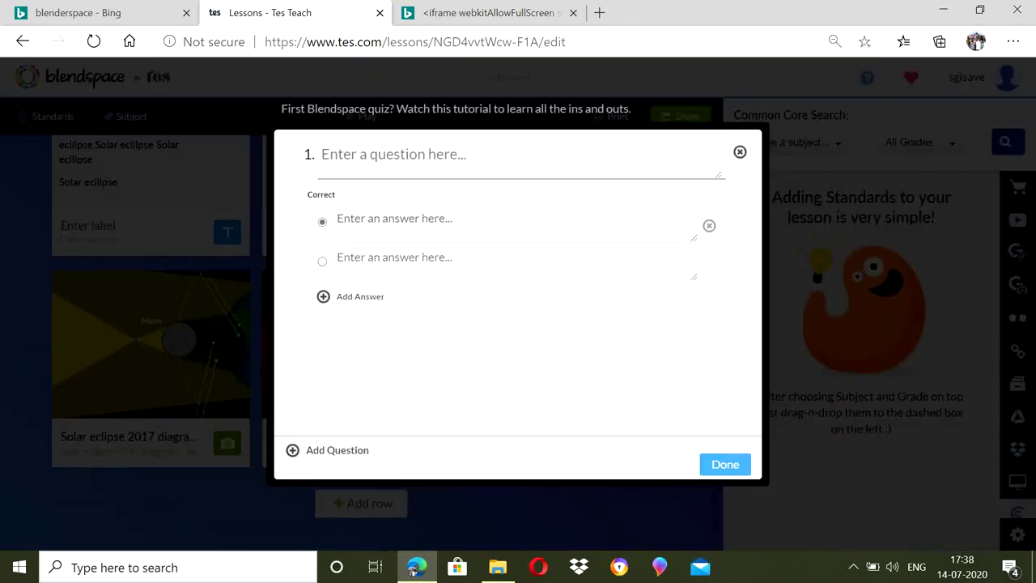
key(Tab)
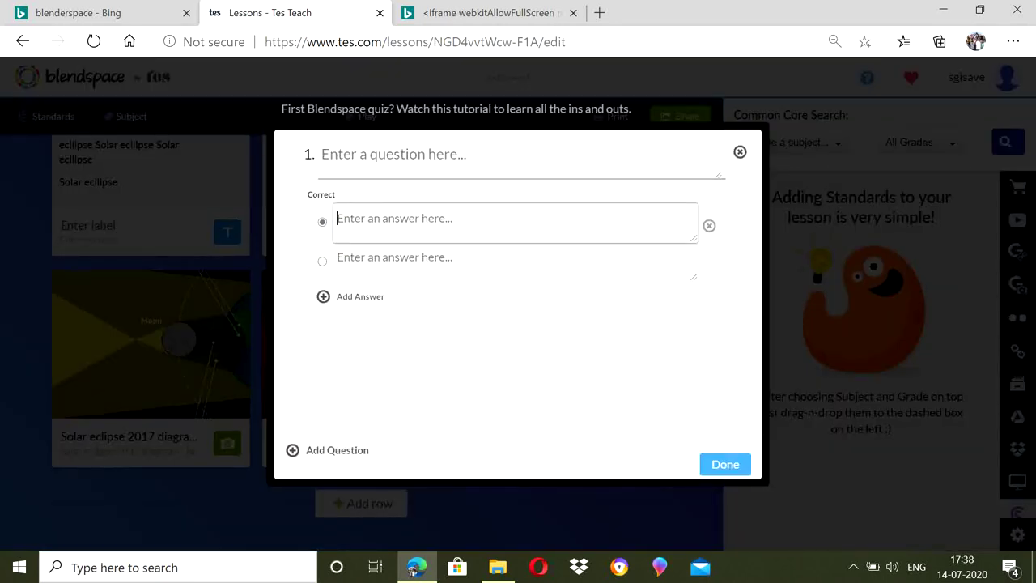
key(Tab)
key(Tab)
key(Tab)
key(Tab)
key(Tab)
key(Tab)
key(Tab)
key(Tab)
key(Return)
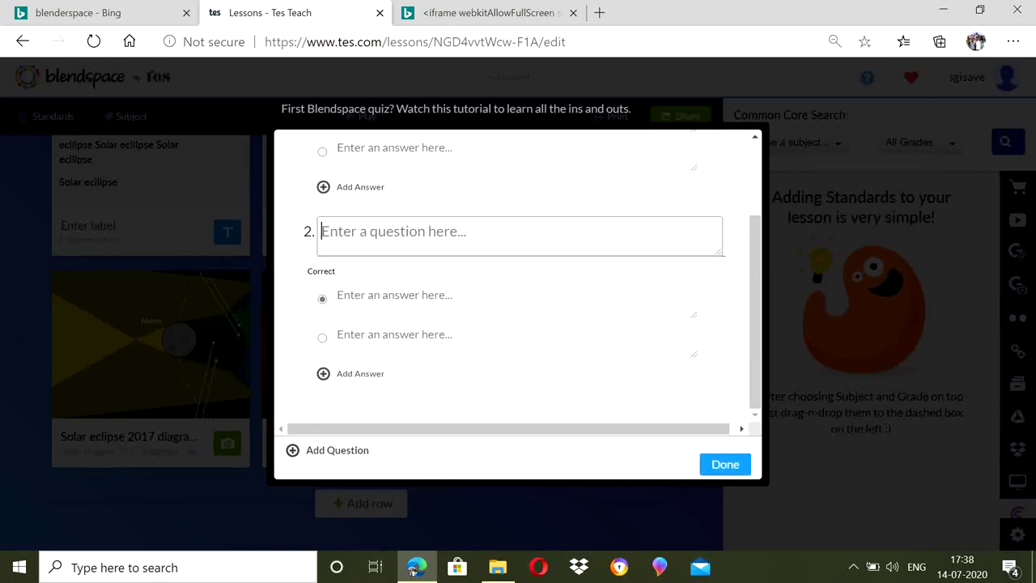
key(Delete)
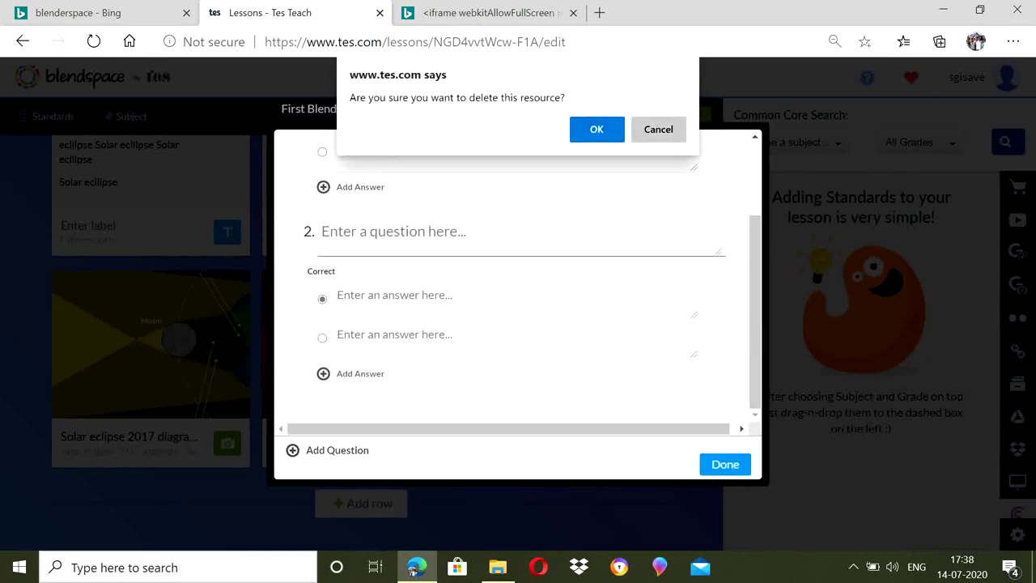
key(Return)
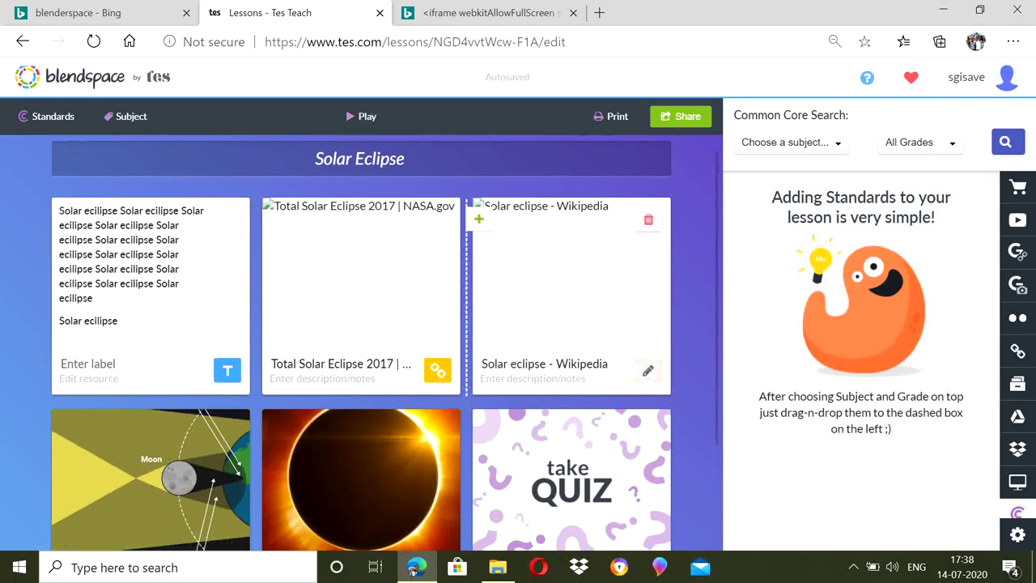
Preview the six-tile Solar Eclipse lesson, including the quiz, in play mode, then close the viewer.
click(360, 116)
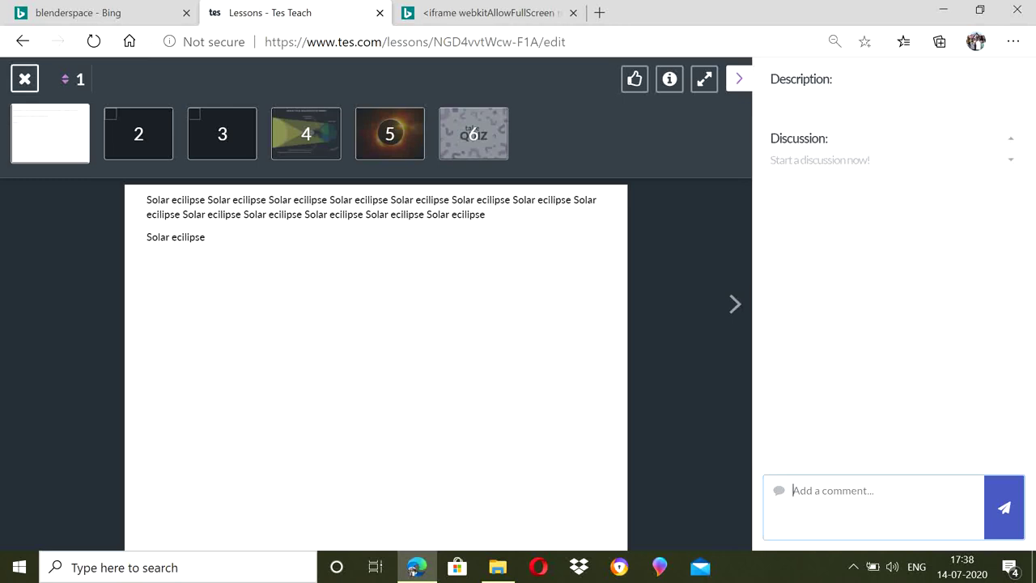
key(Escape)
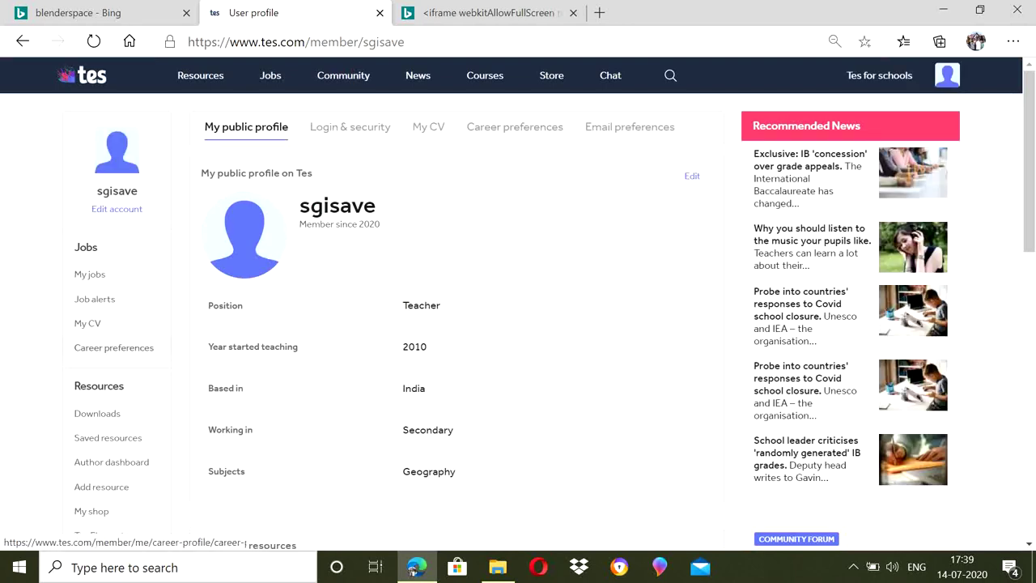
click(88, 323)
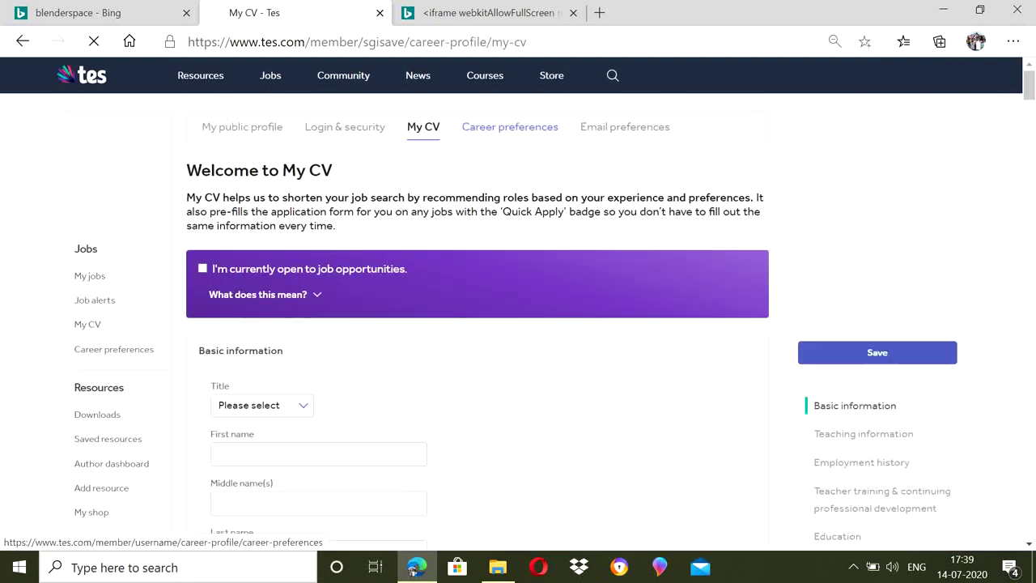
click(510, 127)
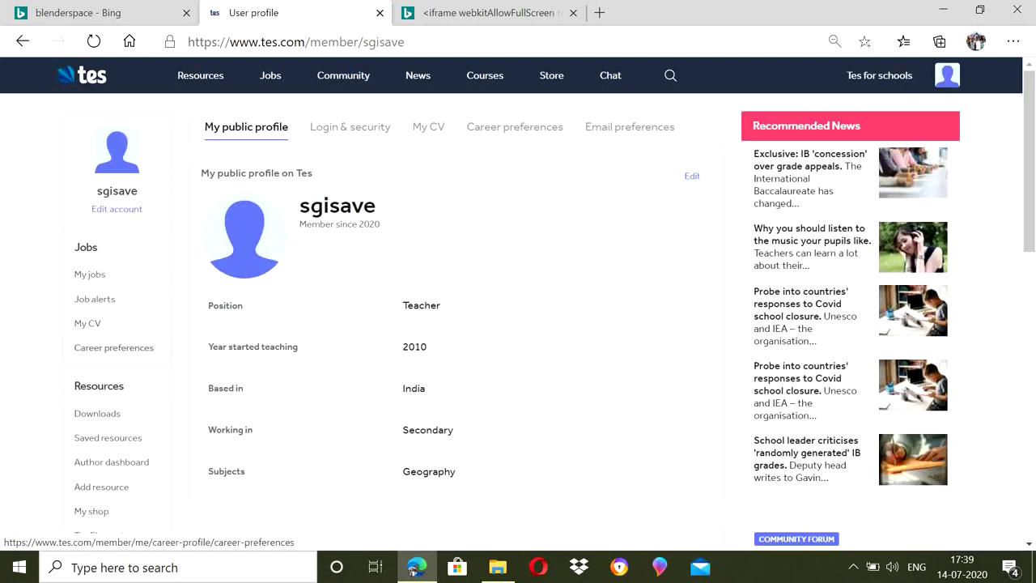
scroll(105, 344, down, 5)
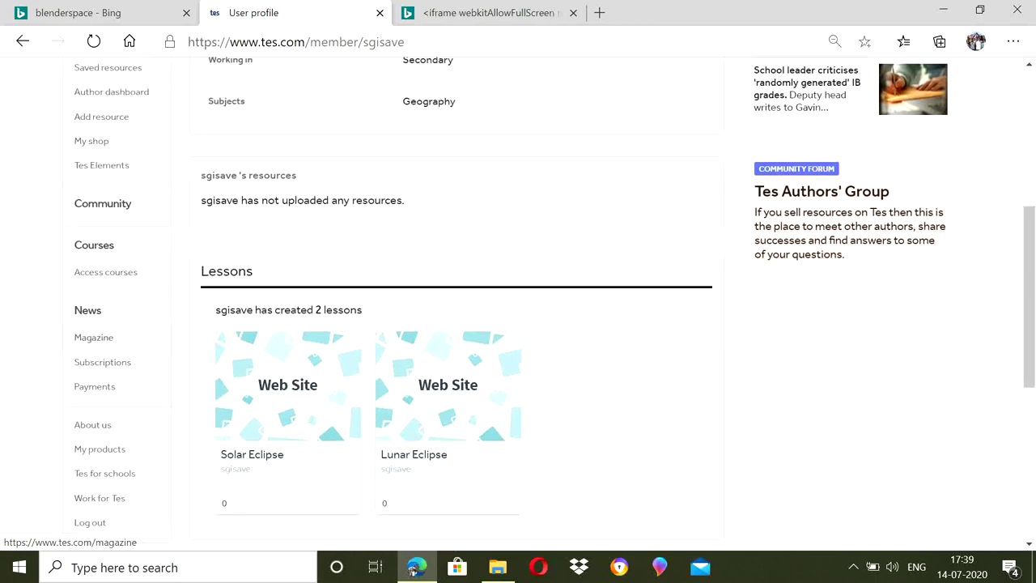
scroll(94, 337, down, 3)
scroll(93, 337, up, 10)
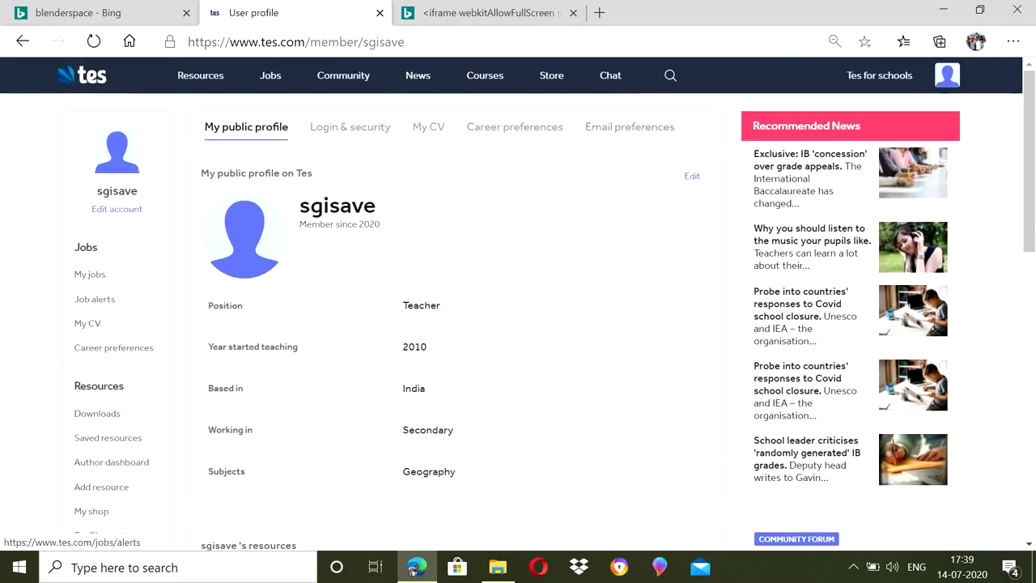